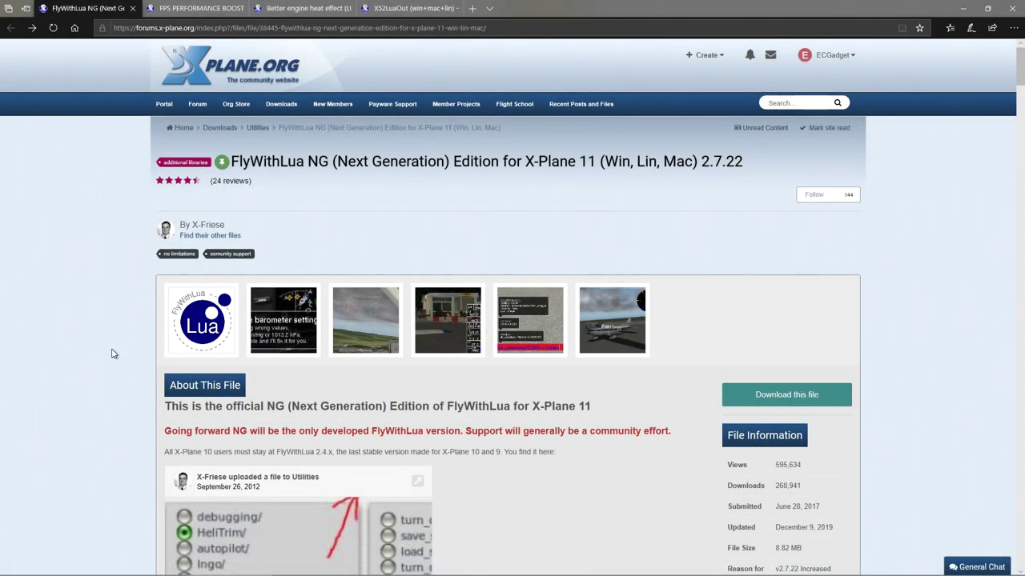
{"action": "scroll", "coordinate": [109, 353], "scroll_direction": "down", "scroll_amount": 1}
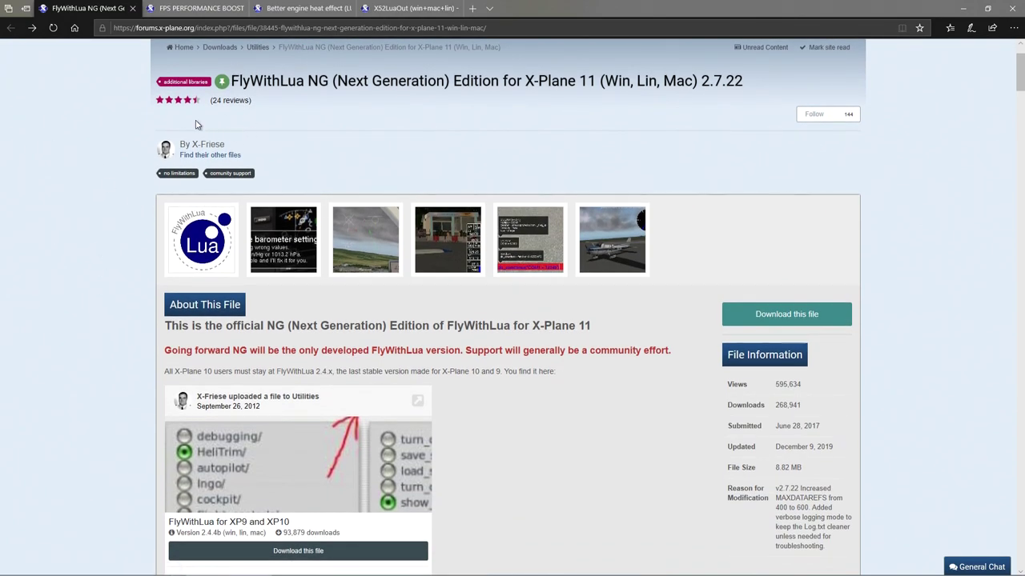
{"action": "left_click", "coordinate": [528, 32]}
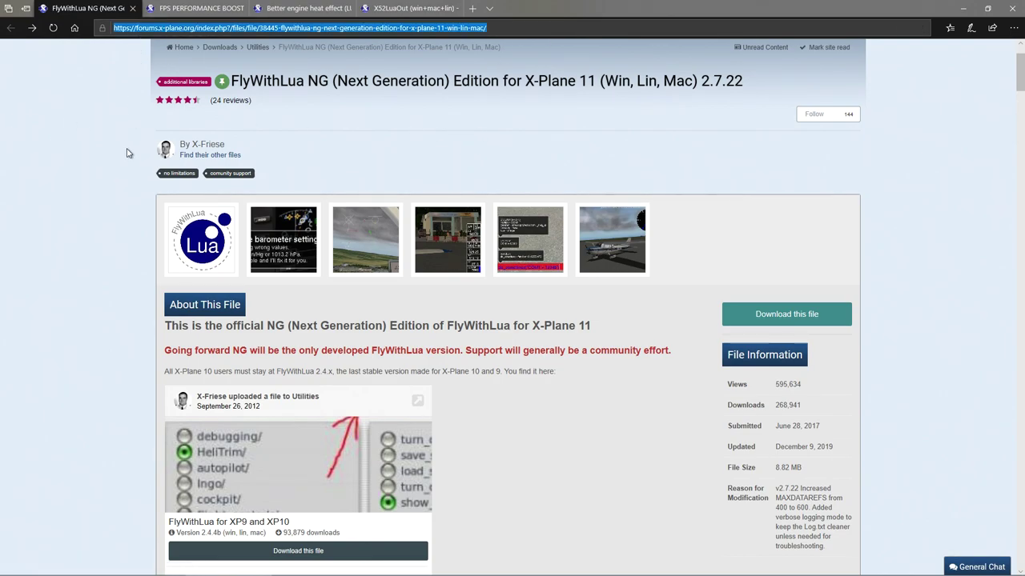
{"action": "left_click", "coordinate": [115, 178]}
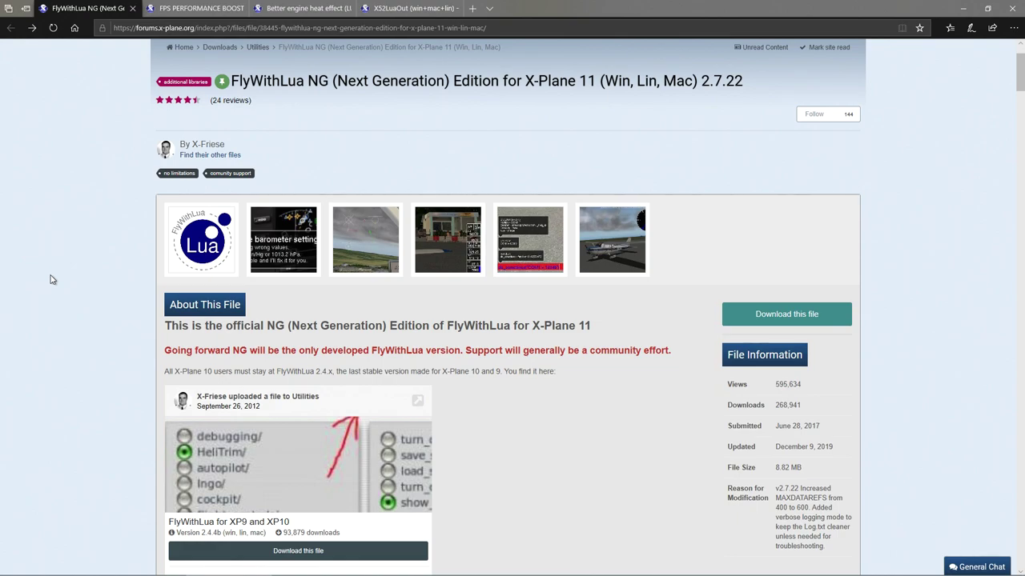
{"action": "scroll", "coordinate": [82, 277], "scroll_direction": "down", "scroll_amount": 1}
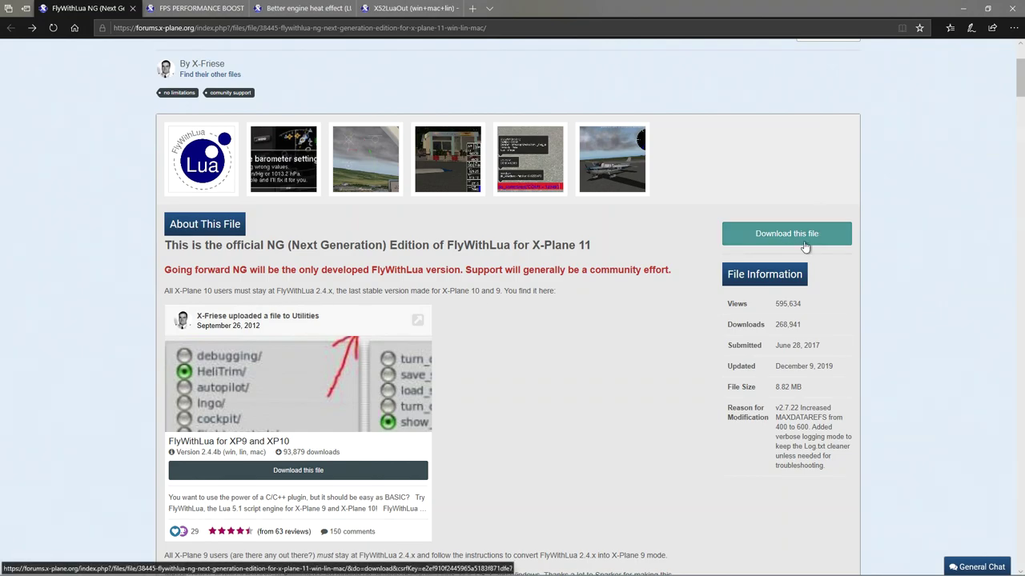
{"action": "scroll", "coordinate": [558, 331], "scroll_direction": "down", "scroll_amount": 4}
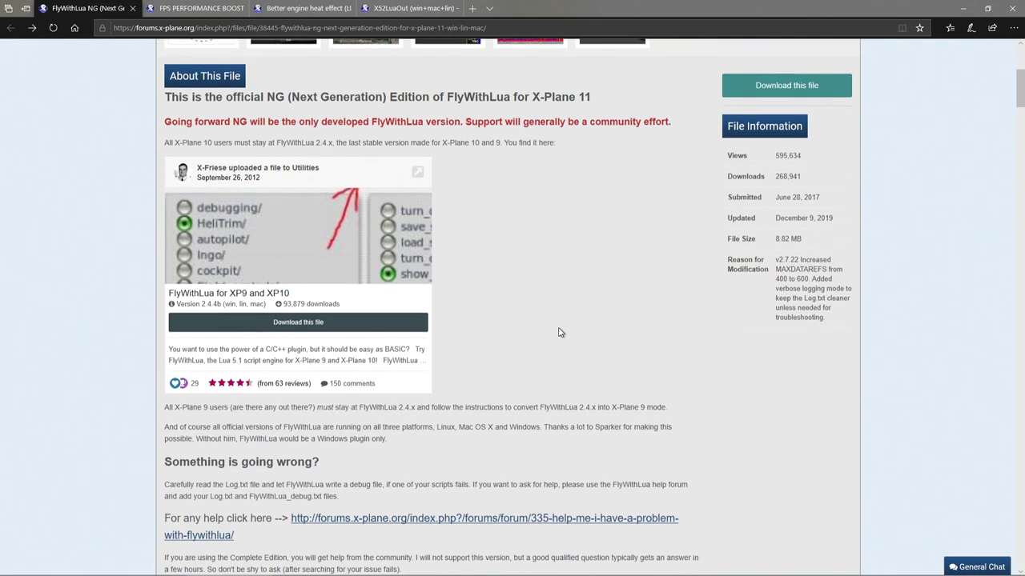
{"action": "scroll", "coordinate": [376, 367], "scroll_direction": "down", "scroll_amount": 1}
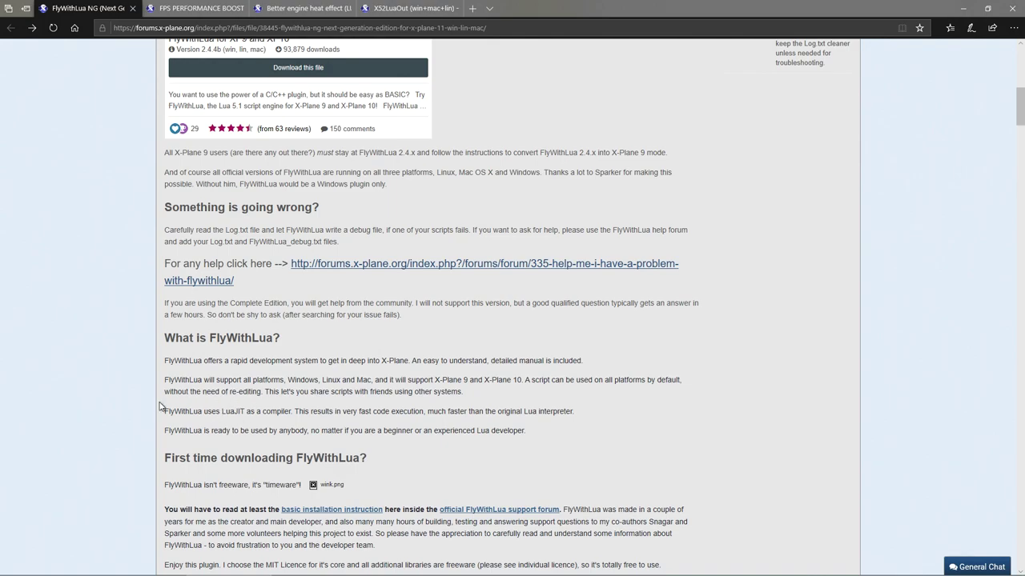
{"action": "left_click_drag", "start_coordinate": [244, 413], "coordinate": [223, 412]}
{"action": "left_click_drag", "start_coordinate": [297, 411], "coordinate": [402, 413]}
{"action": "left_click", "coordinate": [401, 413]}
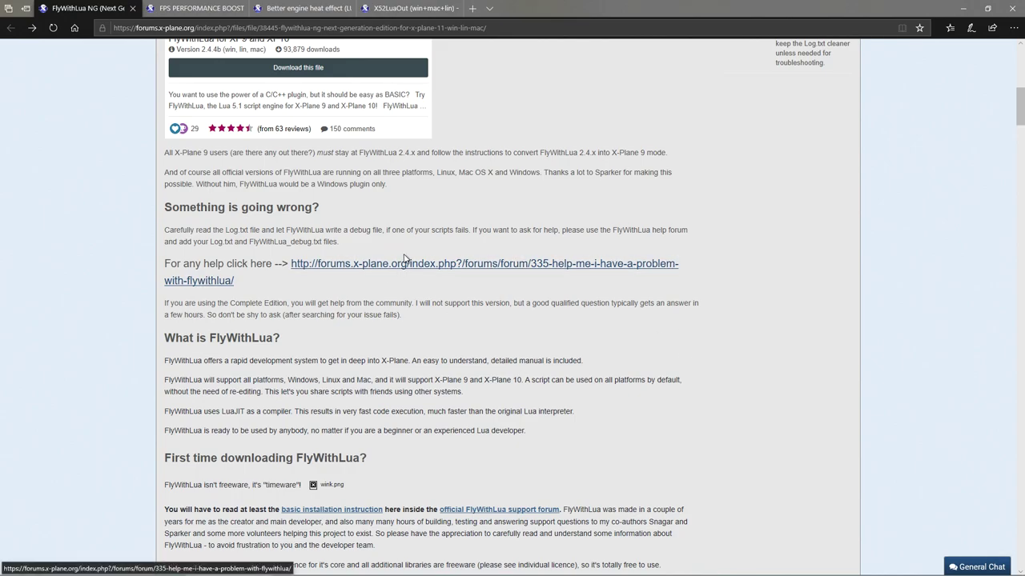
{"action": "scroll", "coordinate": [393, 302], "scroll_direction": "up", "scroll_amount": 5}
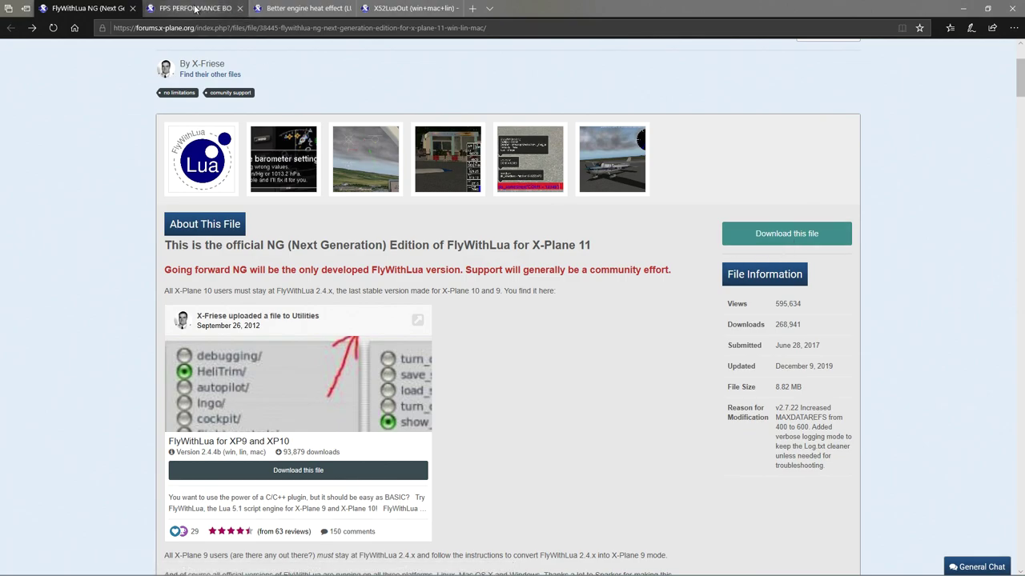
{"action": "mouse_move", "coordinate": [373, 8]}
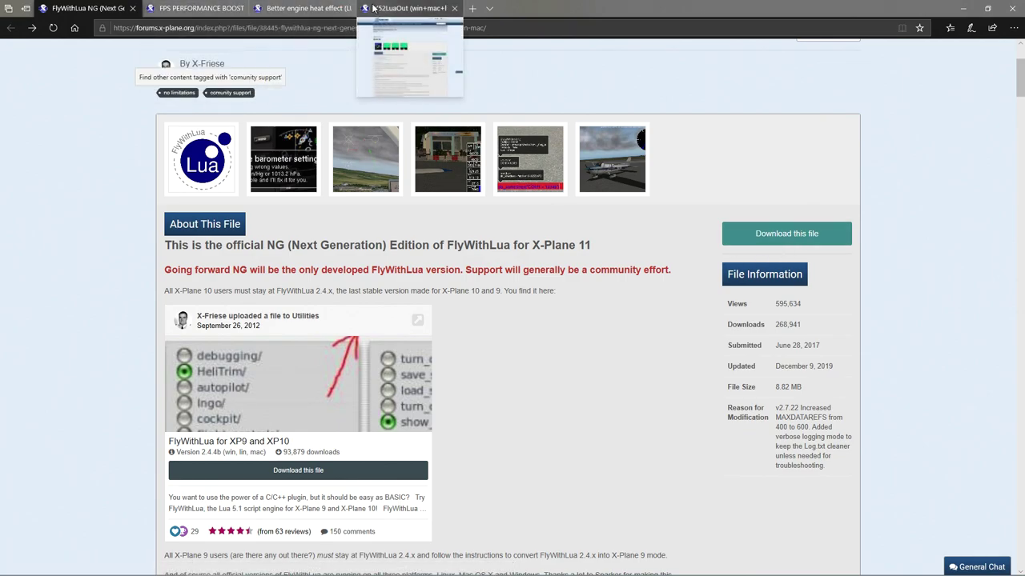
Look over the FPS PERFORMANCE BOOST script page, then move to the Better engine heat effect page.
{"action": "left_click", "coordinate": [197, 8]}
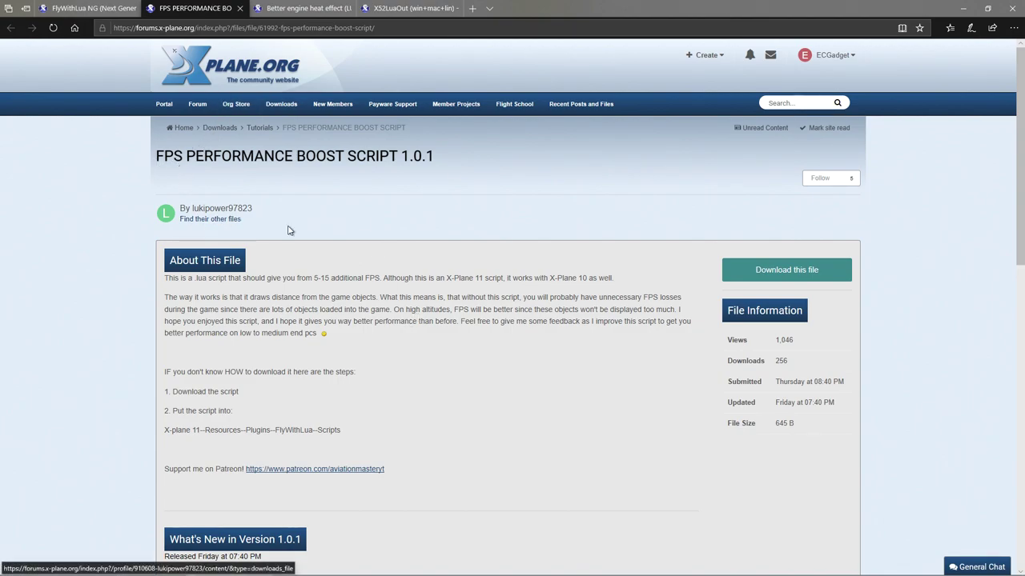
{"action": "scroll", "coordinate": [749, 401], "scroll_direction": "down", "scroll_amount": 1}
{"action": "scroll", "coordinate": [798, 368], "scroll_direction": "up", "scroll_amount": 1}
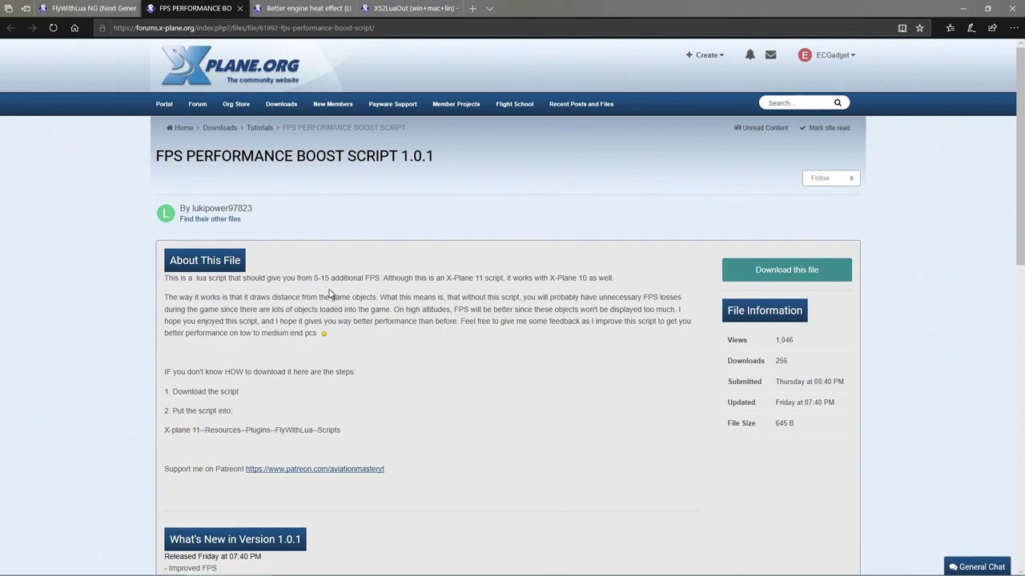
{"action": "left_click", "coordinate": [308, 8]}
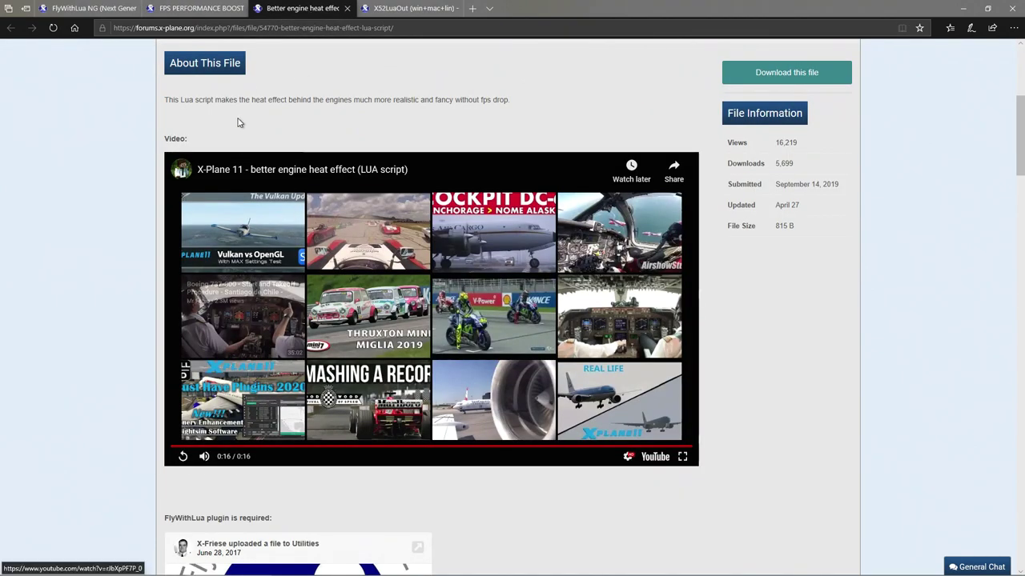
Replay the Better engine heat effect demo video on the script page.
{"action": "scroll", "coordinate": [237, 123], "scroll_direction": "up", "scroll_amount": 4}
{"action": "scroll", "coordinate": [327, 188], "scroll_direction": "down", "scroll_amount": 3}
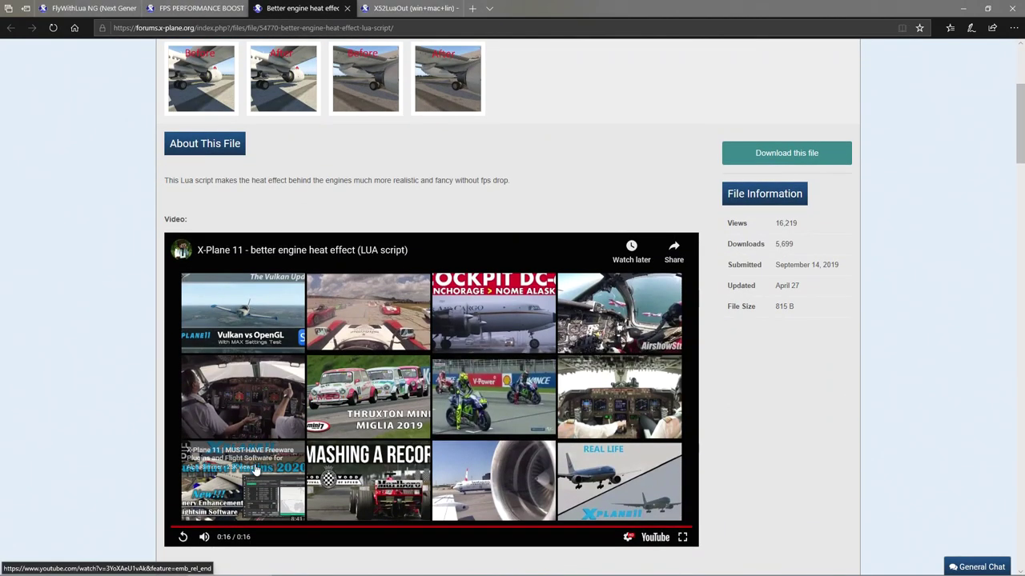
{"action": "left_click", "coordinate": [181, 539]}
{"action": "scroll", "coordinate": [104, 450], "scroll_direction": "down", "scroll_amount": 1}
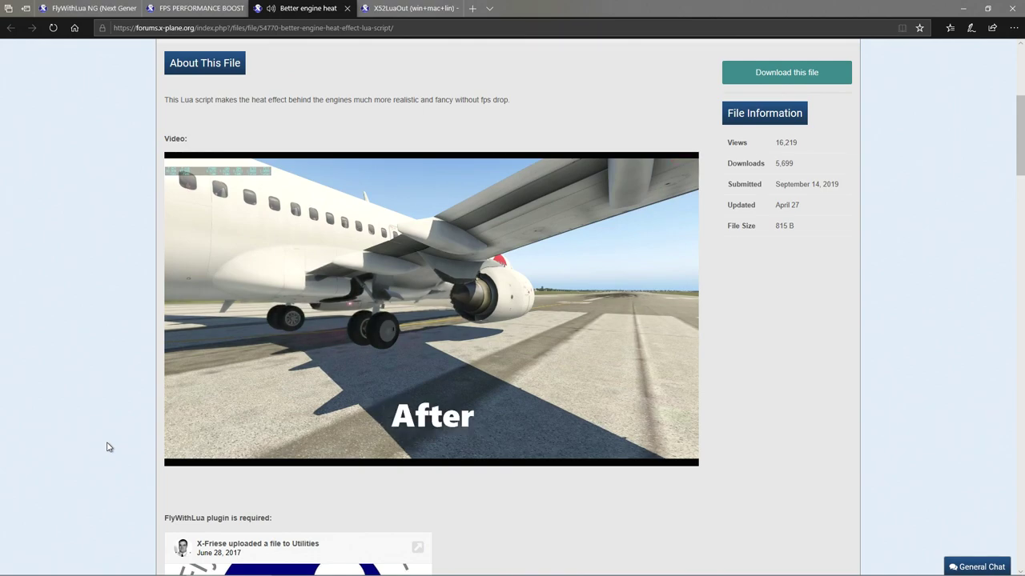
{"action": "mouse_move", "coordinate": [411, 312]}
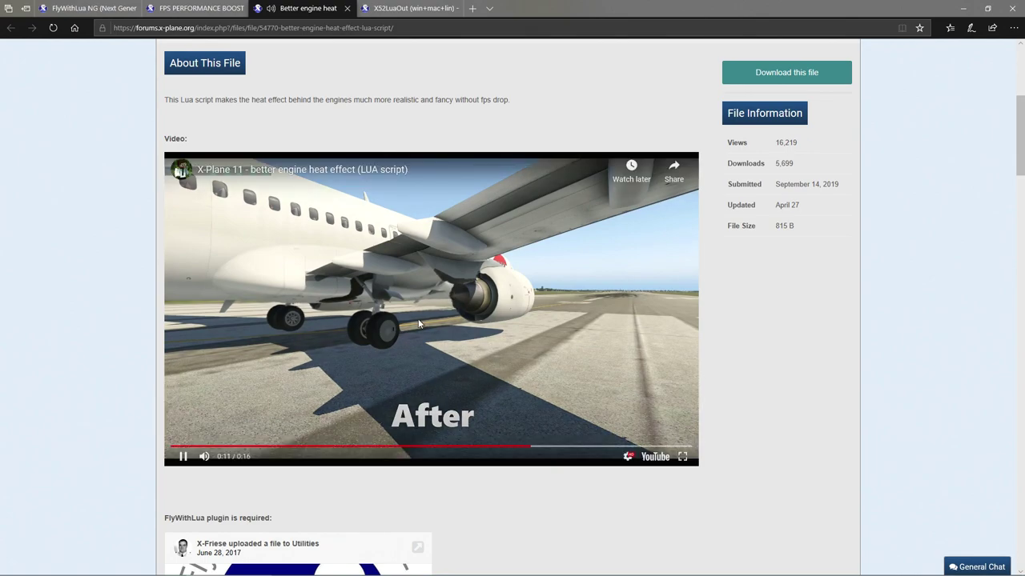
Scroll back up and switch to the X52LuaOut (win+mac+lin) 0.9.10 file page.
{"action": "scroll", "coordinate": [431, 317], "scroll_direction": "up", "scroll_amount": 2}
{"action": "scroll", "coordinate": [109, 395], "scroll_direction": "up", "scroll_amount": 1}
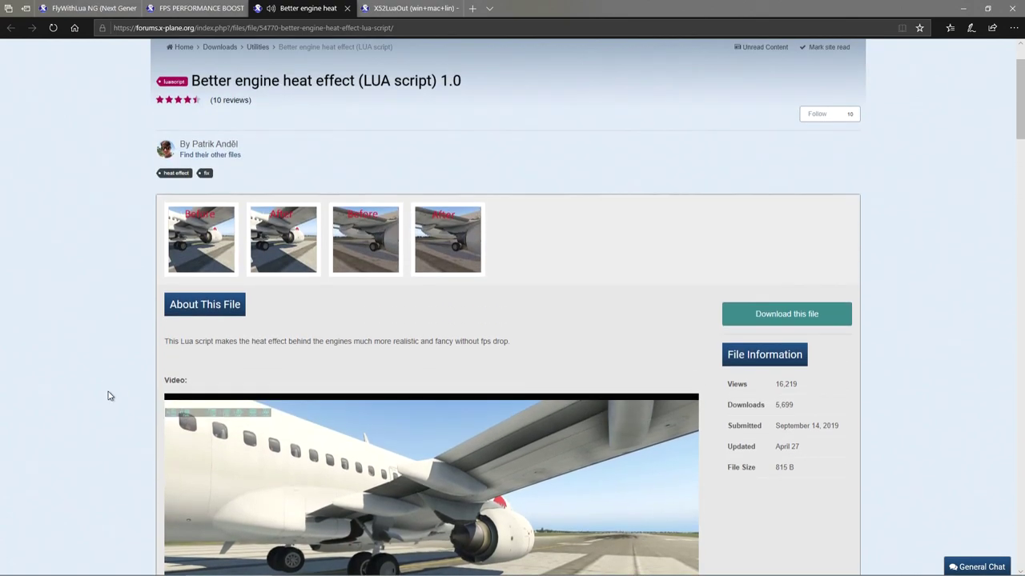
{"action": "scroll", "coordinate": [110, 395], "scroll_direction": "down", "scroll_amount": 3}
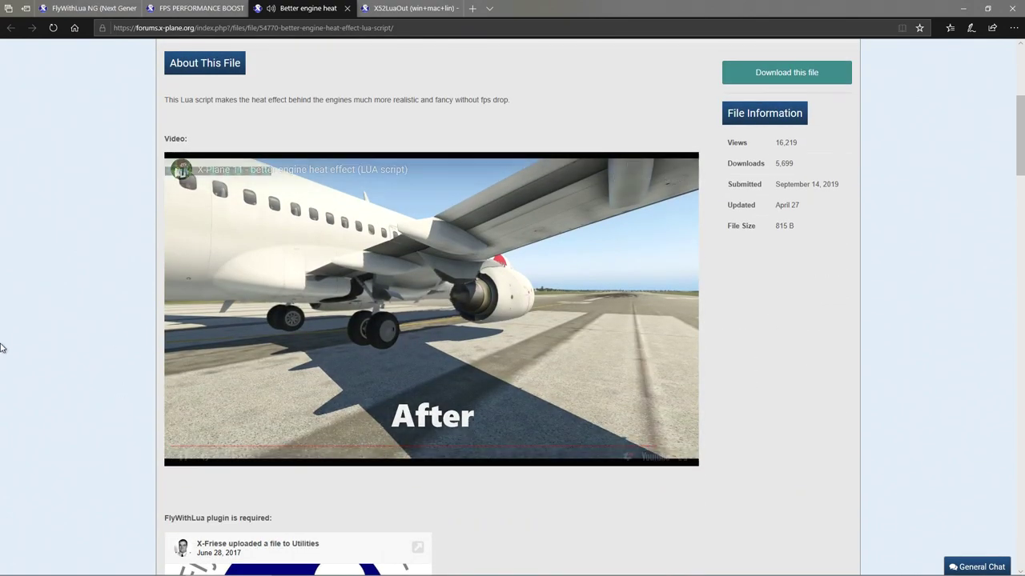
{"action": "scroll", "coordinate": [42, 385], "scroll_direction": "up", "scroll_amount": 1}
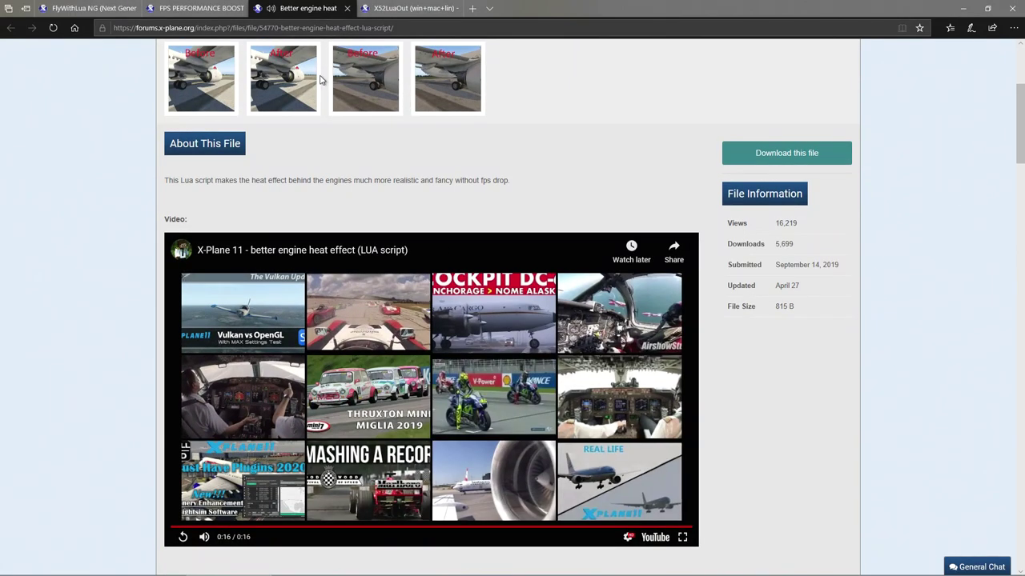
{"action": "scroll", "coordinate": [521, 252], "scroll_direction": "up", "scroll_amount": 3}
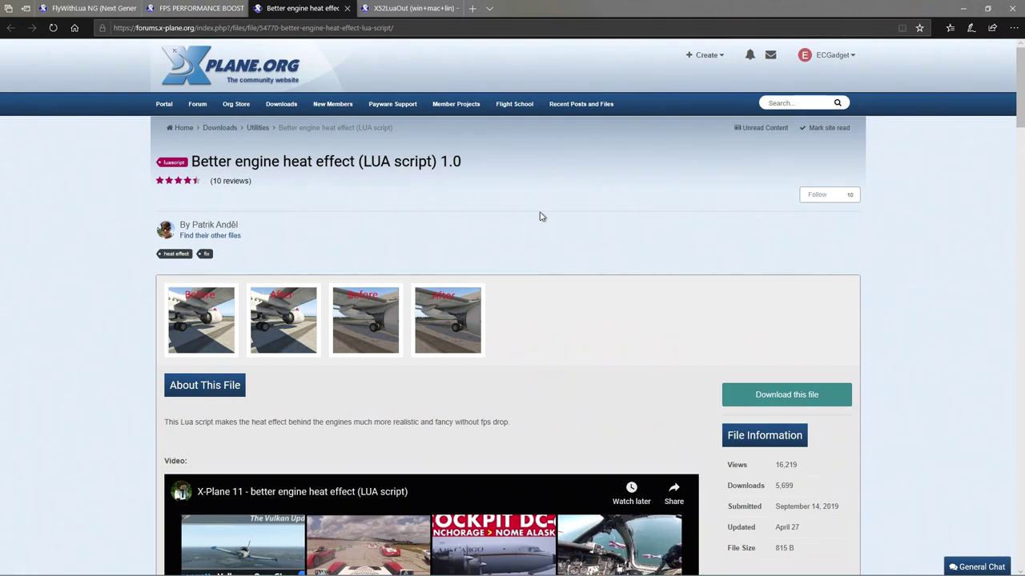
{"action": "left_click", "coordinate": [411, 8]}
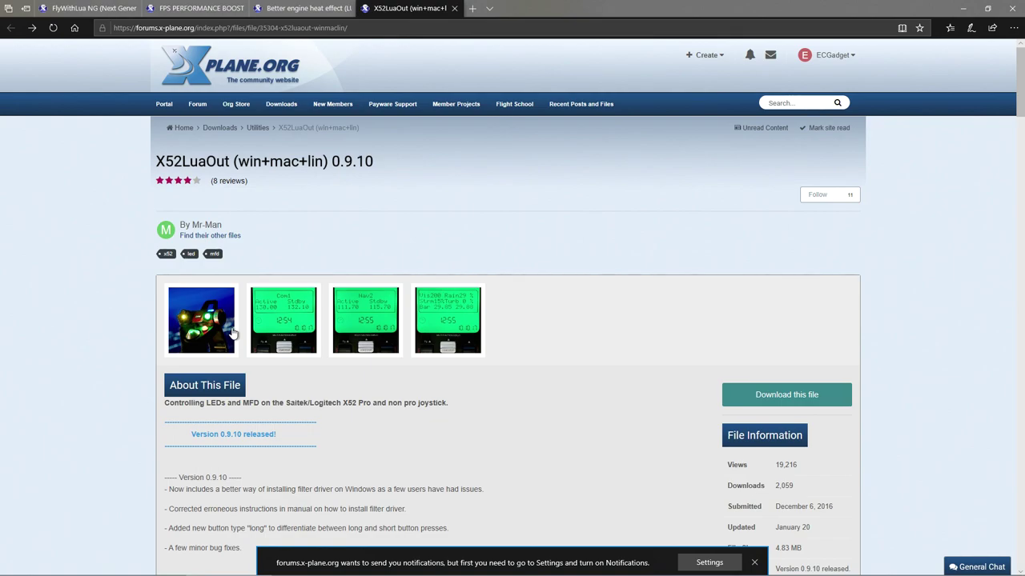
Enlarge and then close the Com1 display screenshot on the X52LuaOut page.
{"action": "left_click", "coordinate": [283, 340]}
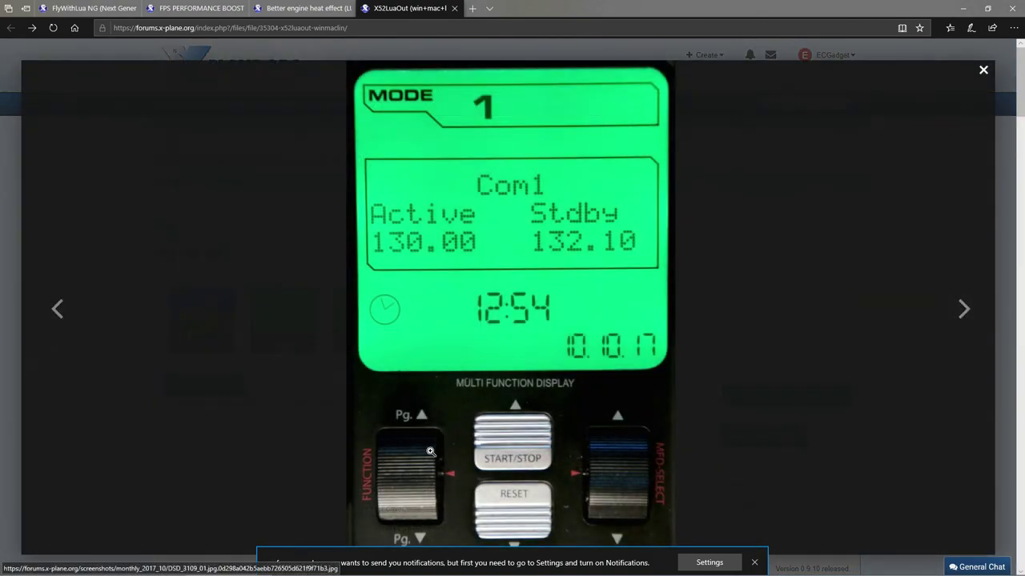
{"action": "left_click", "coordinate": [14, 392]}
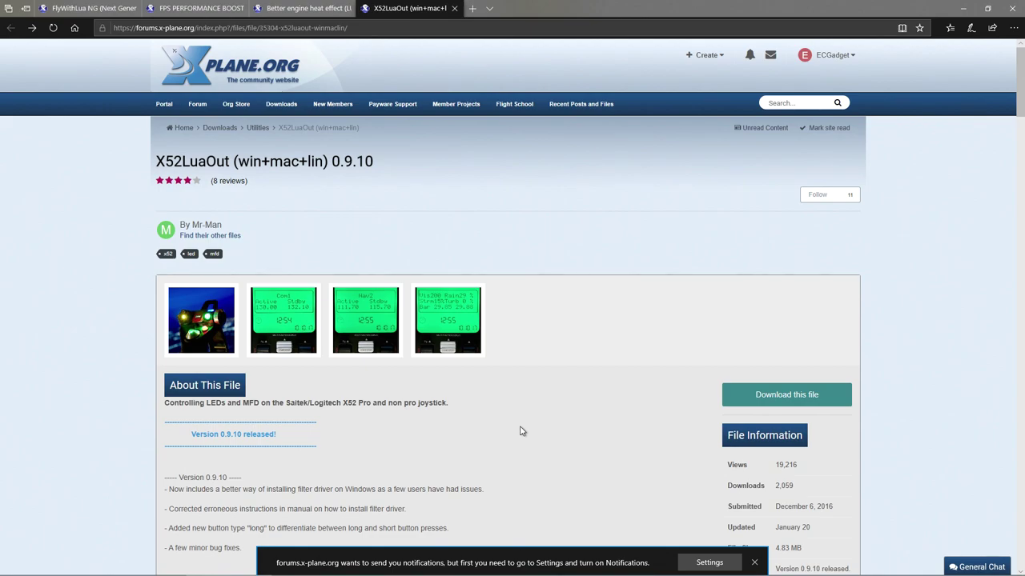
{"action": "scroll", "coordinate": [520, 432], "scroll_direction": "down", "scroll_amount": 2}
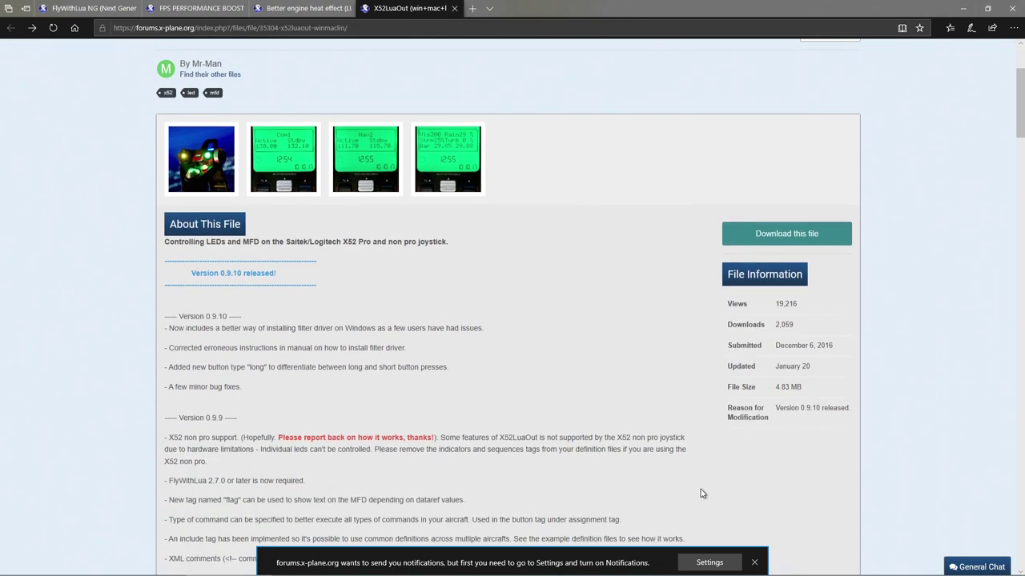
Dismiss the site's notification prompt and return to the FlyWithLua NG download page.
{"action": "left_click", "coordinate": [756, 561]}
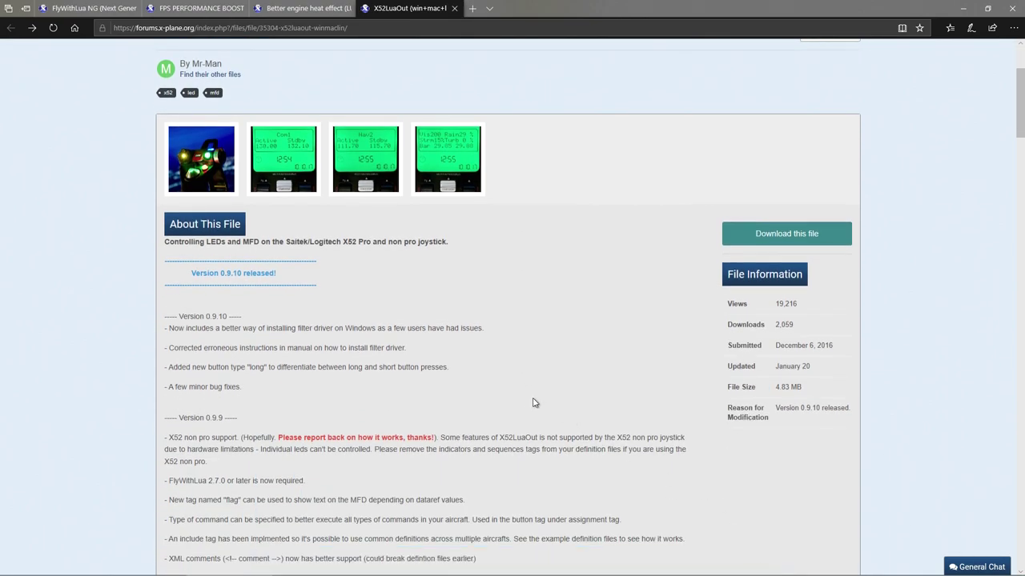
{"action": "scroll", "coordinate": [437, 415], "scroll_direction": "up", "scroll_amount": 2}
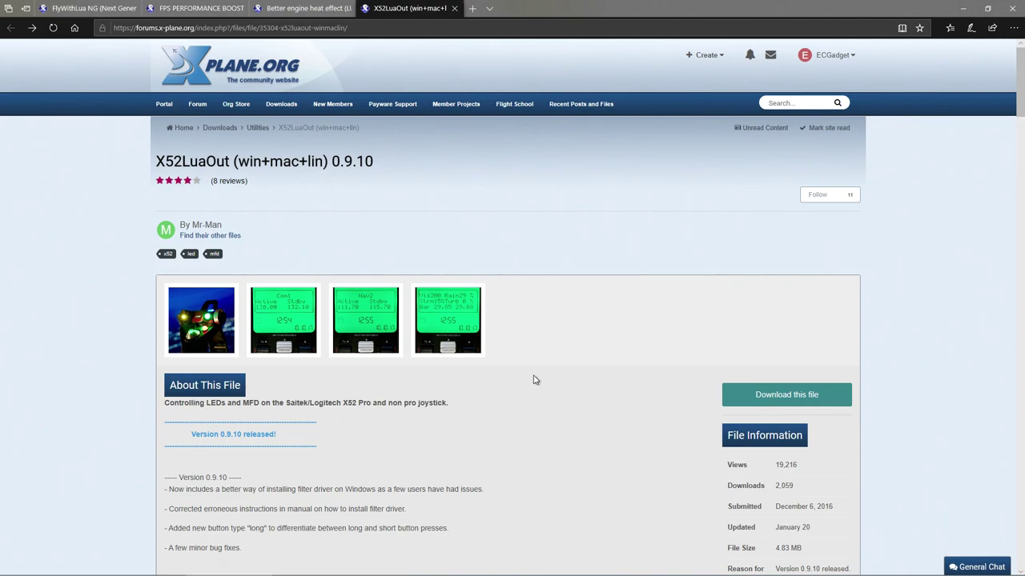
{"action": "left_click", "coordinate": [88, 8]}
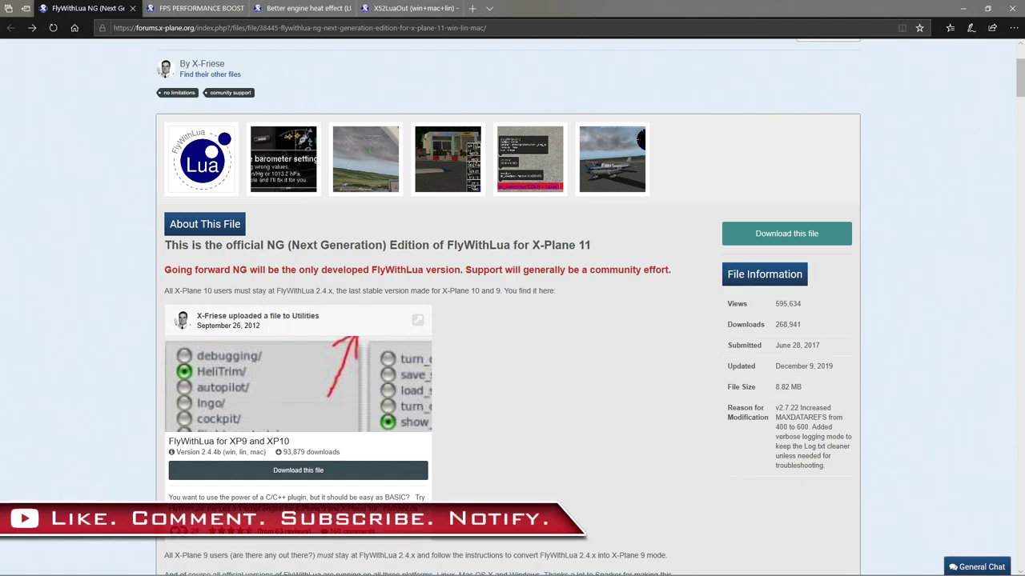
Bring up the FWL folder window and select the downloaded script zip files.
{"action": "left_click", "coordinate": [293, 571]}
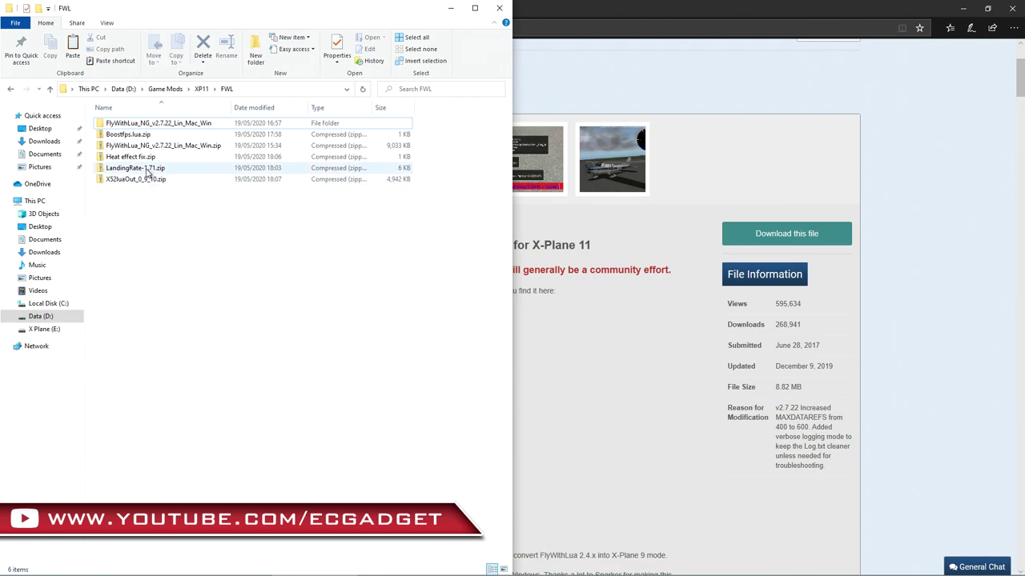
{"action": "left_click", "coordinate": [154, 180]}
{"action": "left_click", "coordinate": [151, 168], "text": "ctrl"}
{"action": "left_click", "coordinate": [149, 157], "text": "ctrl"}
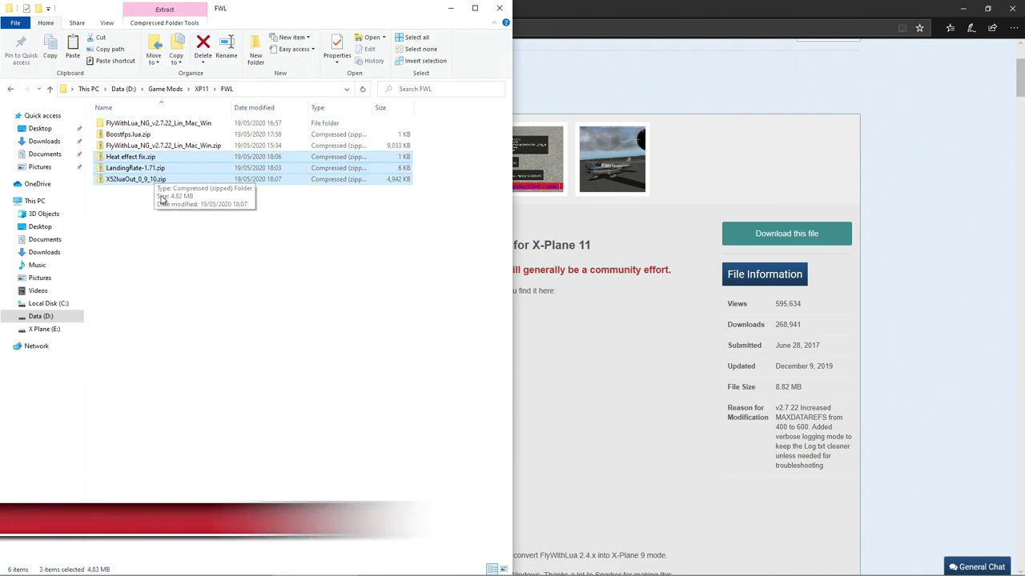
{"action": "left_click", "coordinate": [156, 147], "text": "ctrl"}
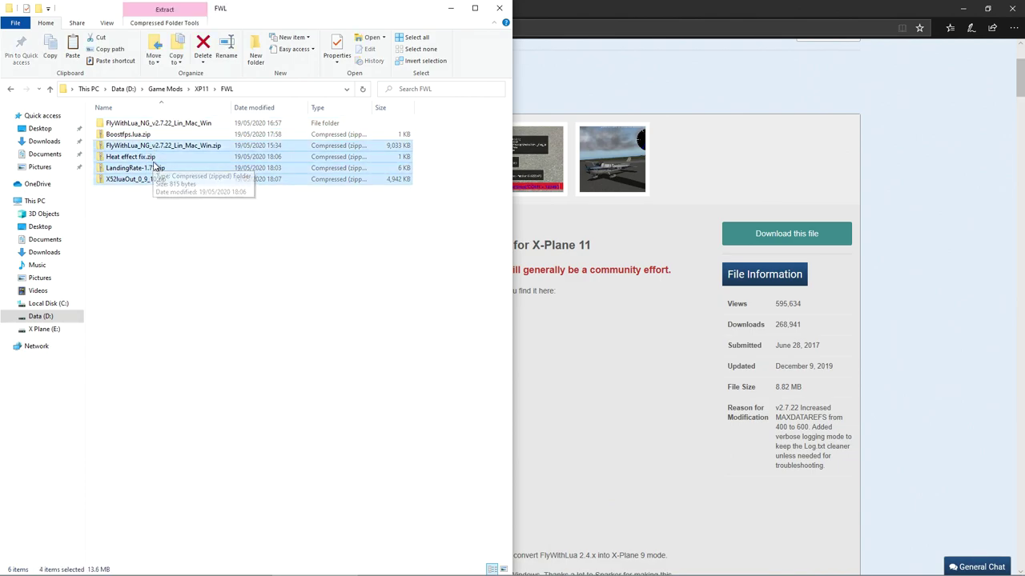
{"action": "left_click", "coordinate": [150, 135], "text": "ctrl"}
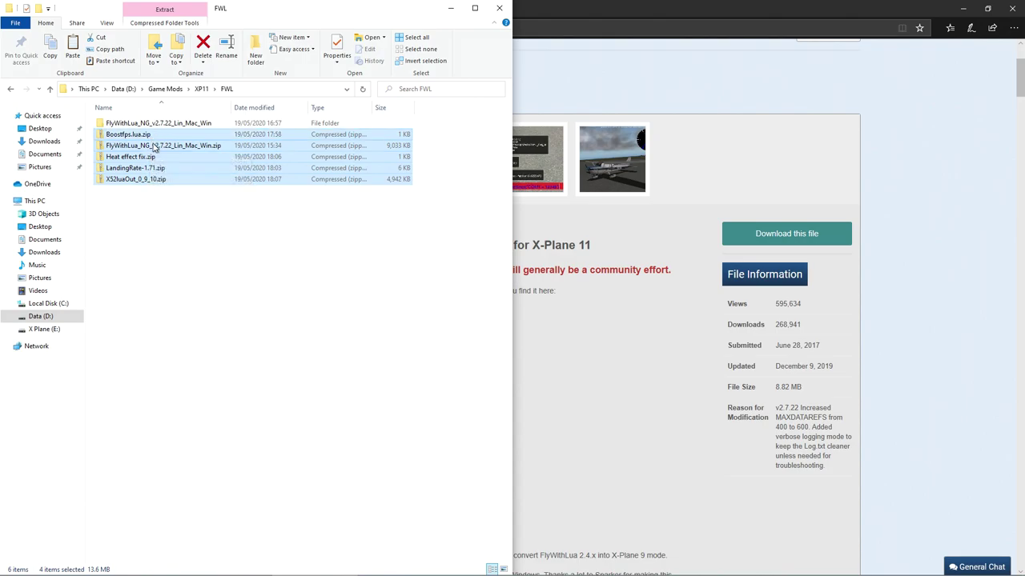
{"action": "left_click", "coordinate": [152, 157]}
{"action": "right_click", "coordinate": [154, 157]}
{"action": "key", "text": "Escape"}
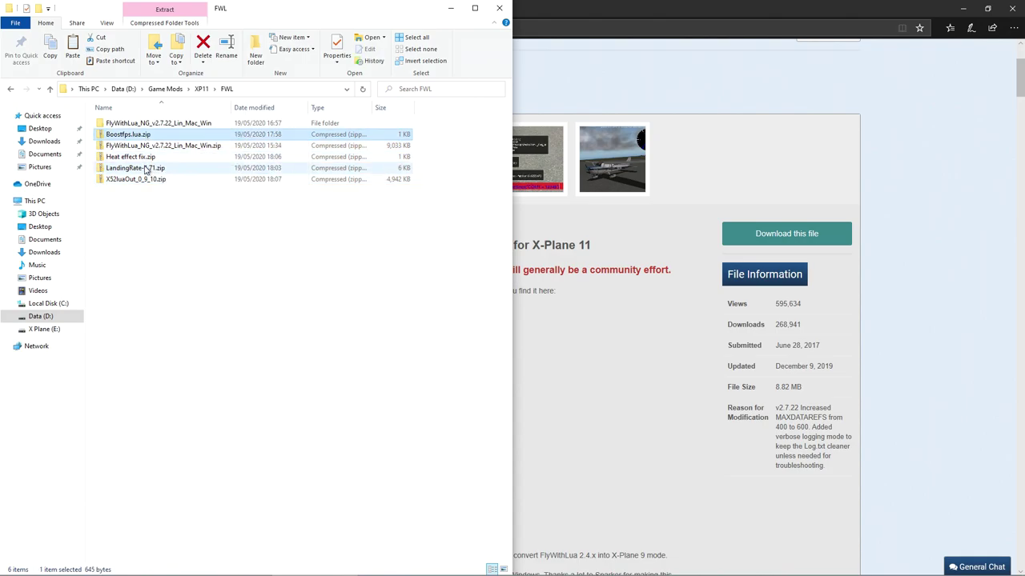
Extract the selected zips with 7-Zip into their own folders, then clear the selection.
{"action": "left_click", "coordinate": [145, 169], "text": "ctrl"}
{"action": "left_click", "coordinate": [144, 181], "text": "ctrl"}
{"action": "right_click", "coordinate": [145, 169]}
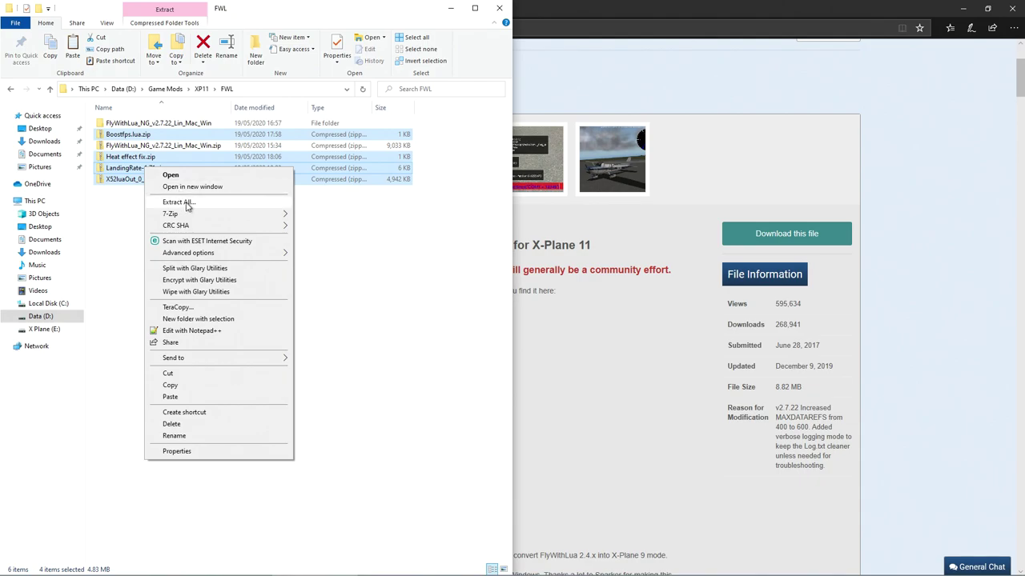
{"action": "mouse_move", "coordinate": [264, 215]}
{"action": "left_click", "coordinate": [366, 240]}
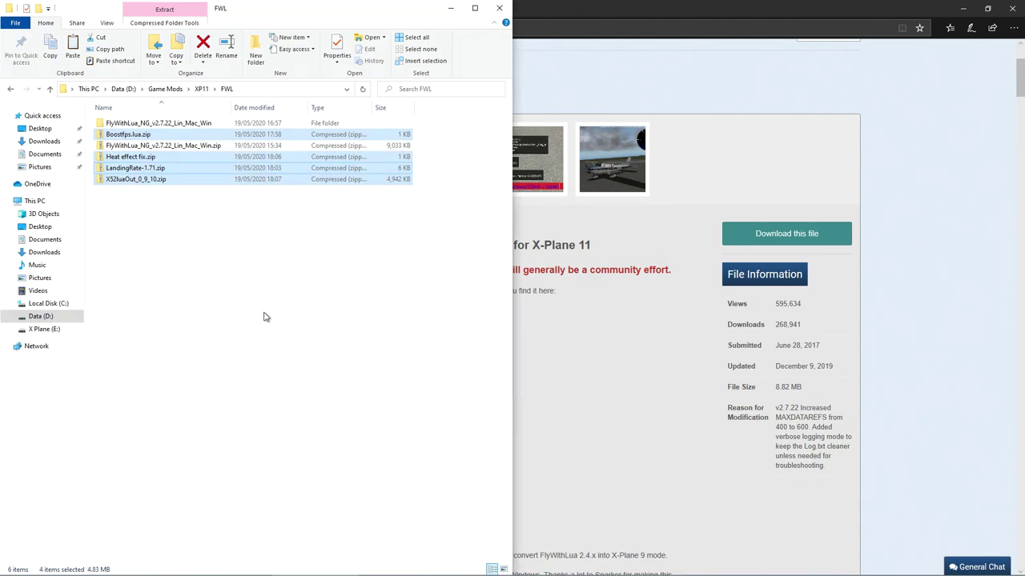
{"action": "left_click", "coordinate": [265, 317]}
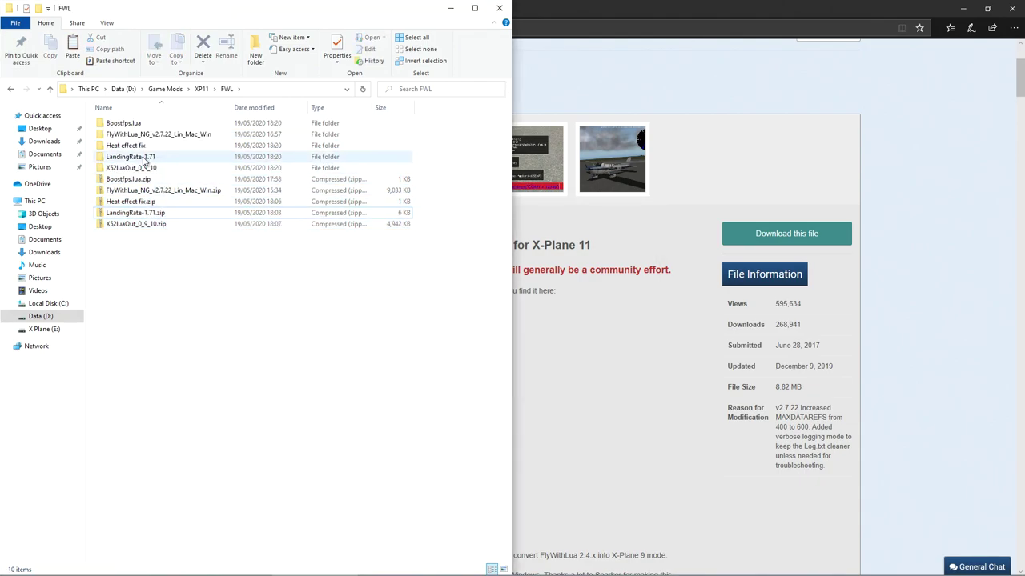
{"action": "left_click", "coordinate": [636, 418]}
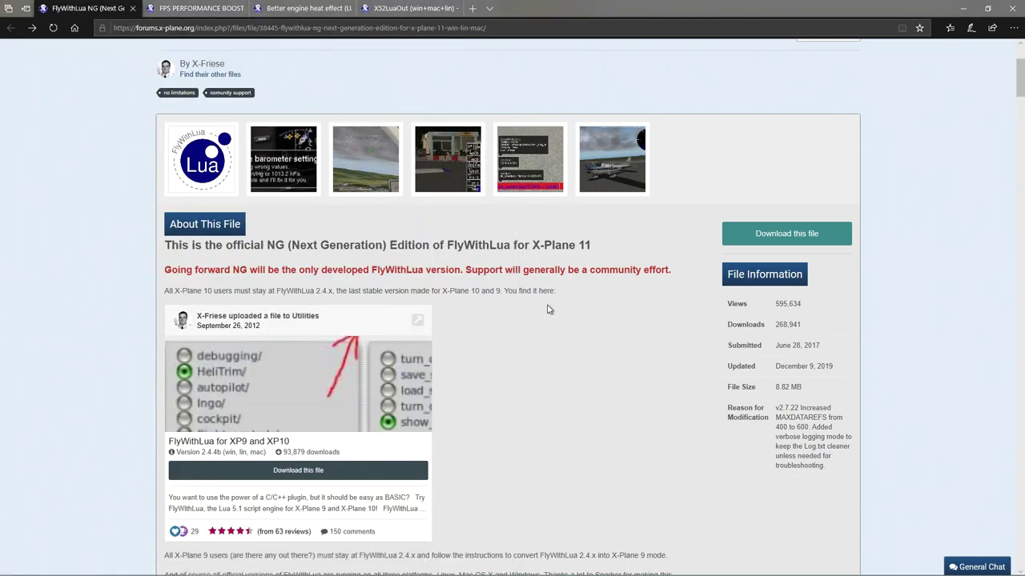
{"action": "scroll", "coordinate": [548, 309], "scroll_direction": "up", "scroll_amount": 2}
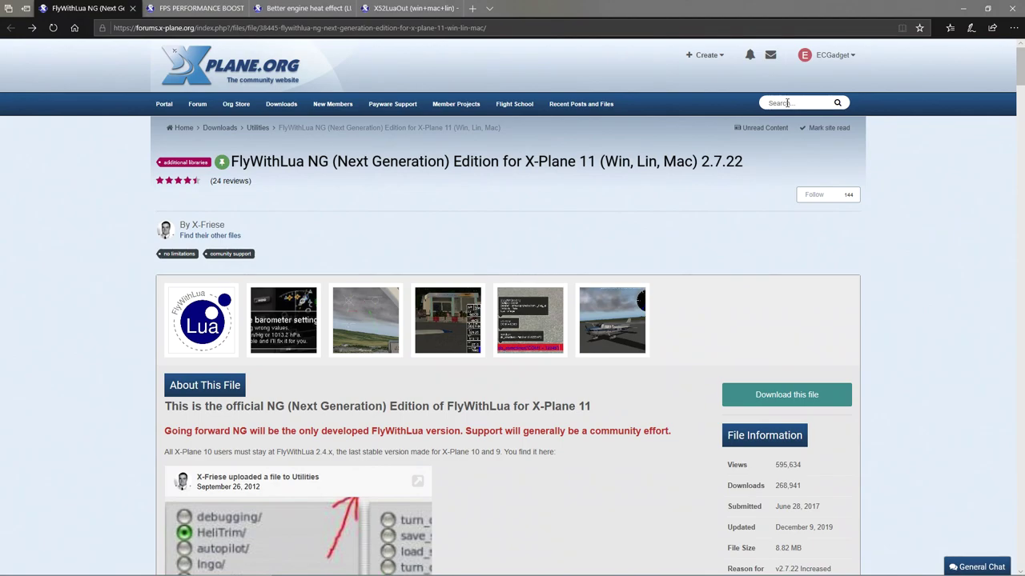
{"action": "scroll", "coordinate": [407, 384], "scroll_direction": "down", "scroll_amount": 2}
{"action": "mouse_move", "coordinate": [415, 569]}
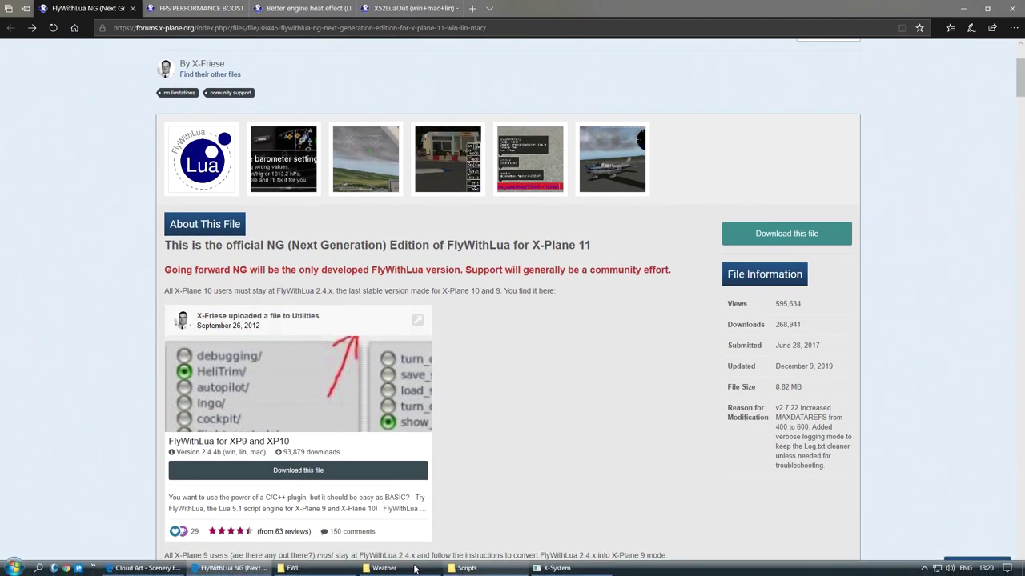
{"action": "left_click", "coordinate": [293, 567]}
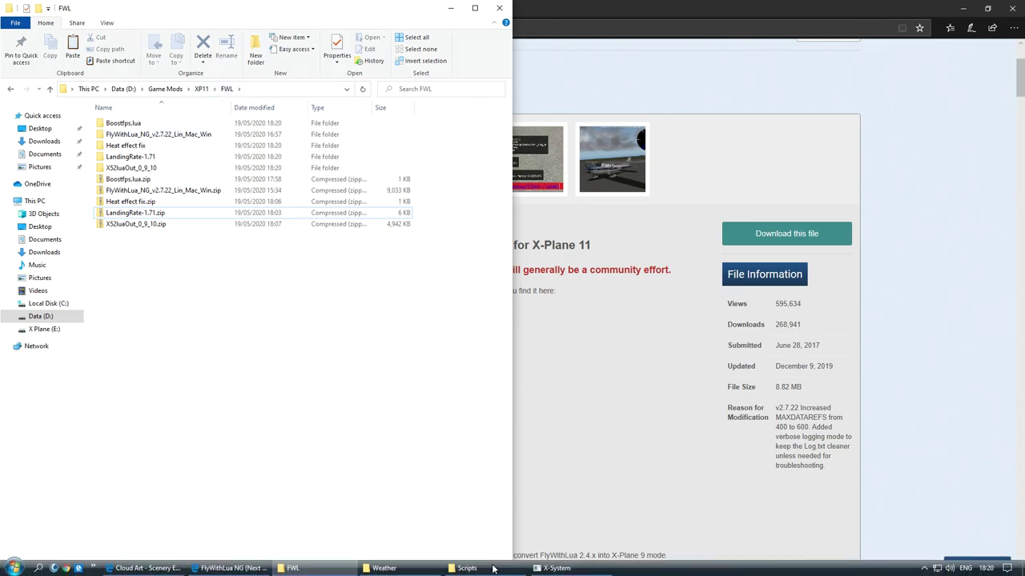
Open the extracted FlyWithLua_NG_v2.7.22_Lin_Mac_Win folder left and X-Plane 11 Resources\plugins right.
{"action": "left_click", "coordinate": [449, 569]}
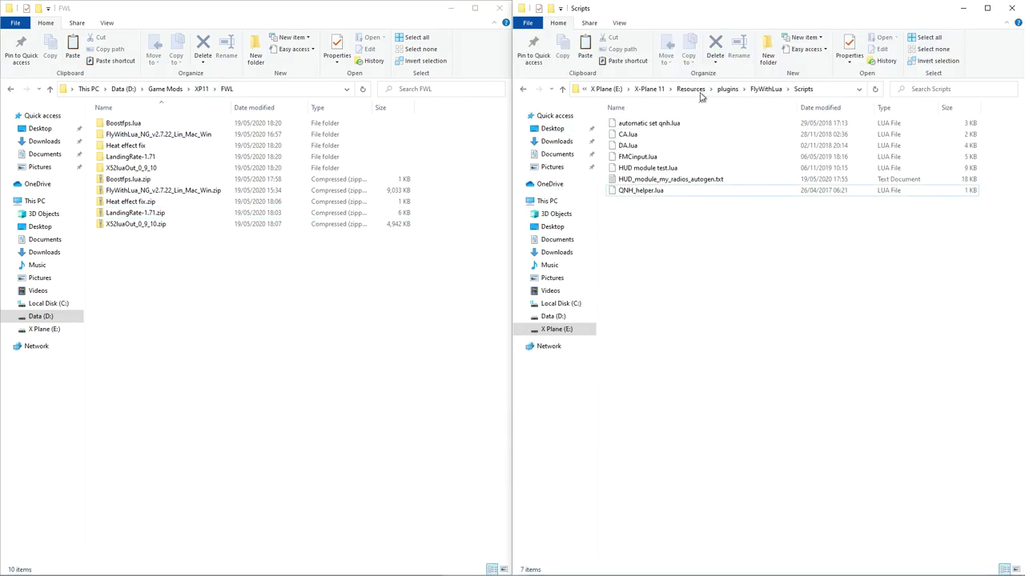
{"action": "left_click", "coordinate": [709, 90]}
{"action": "left_click", "coordinate": [679, 89]}
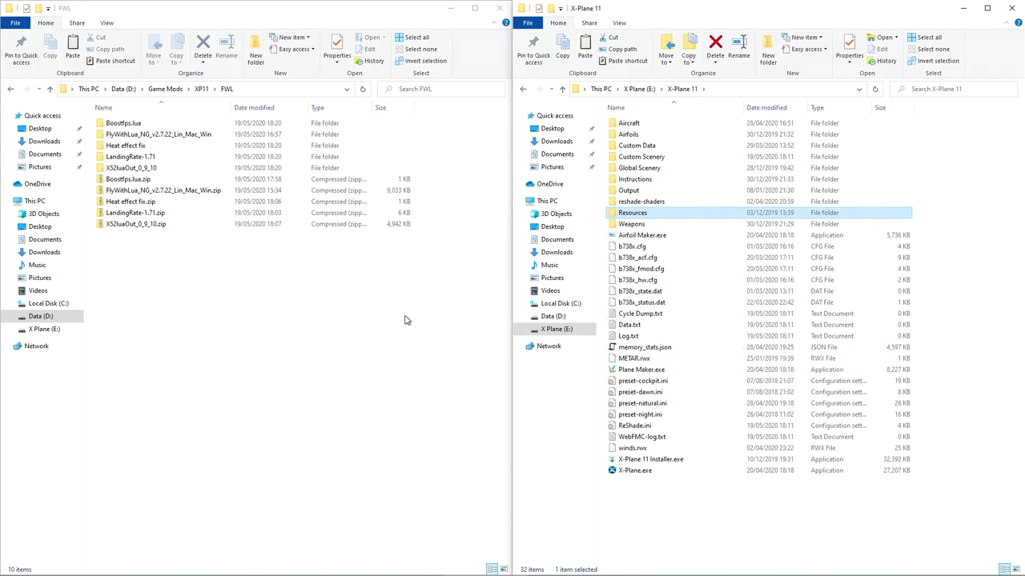
{"action": "left_click_drag", "start_coordinate": [184, 213], "coordinate": [132, 146]}
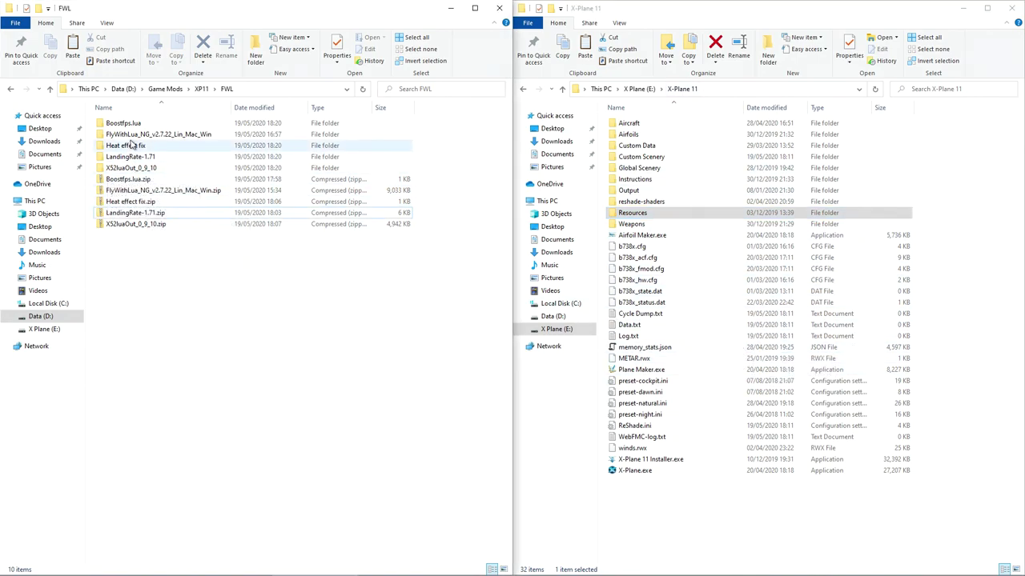
{"action": "double_click", "coordinate": [132, 135]}
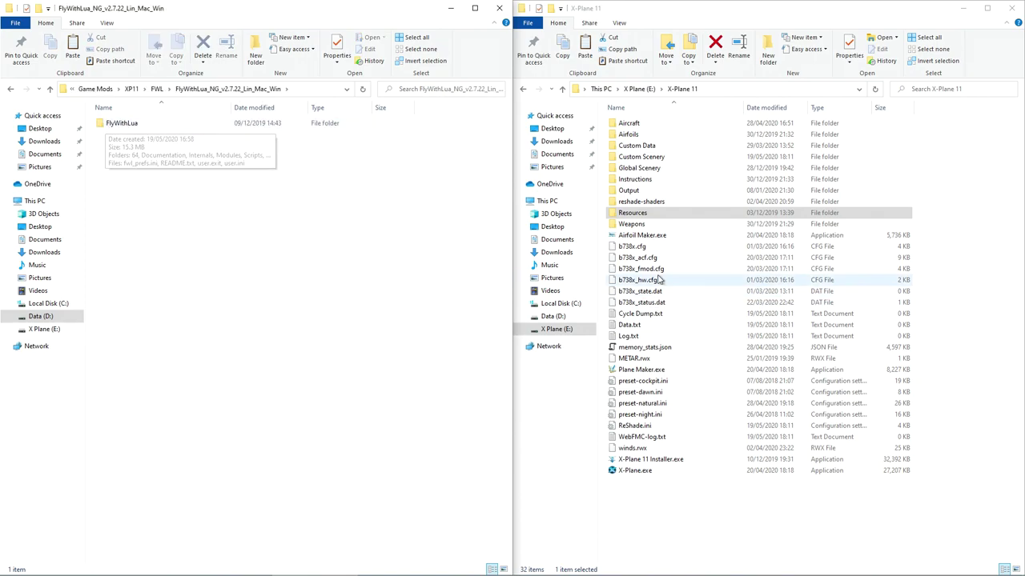
{"action": "double_click", "coordinate": [642, 218]}
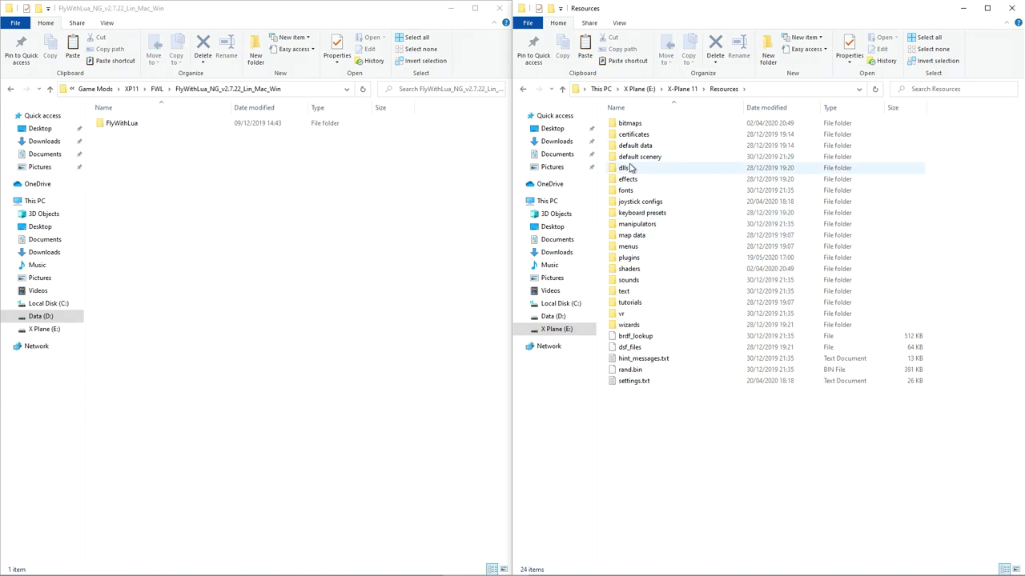
{"action": "double_click", "coordinate": [629, 257]}
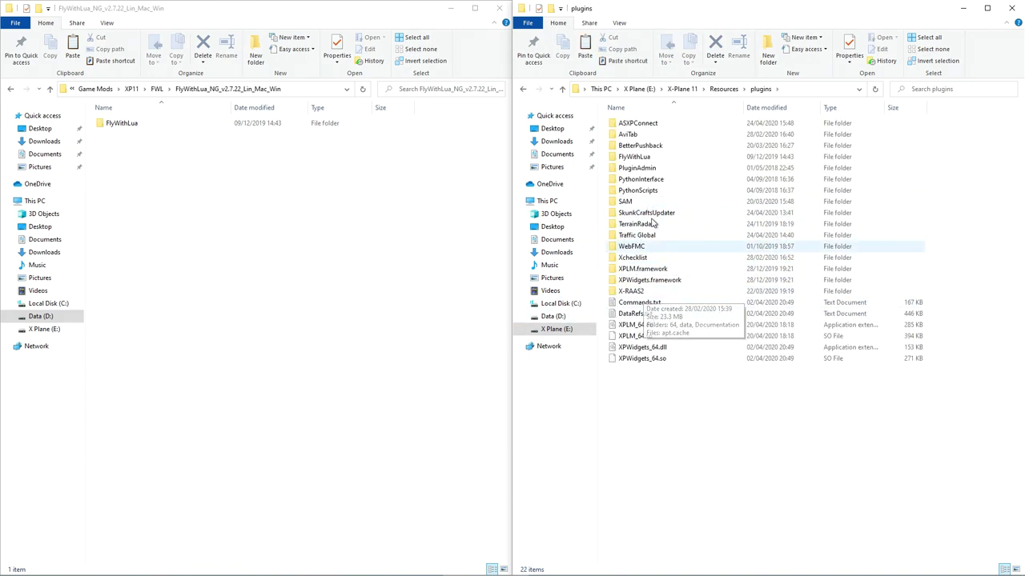
{"action": "left_click", "coordinate": [647, 159]}
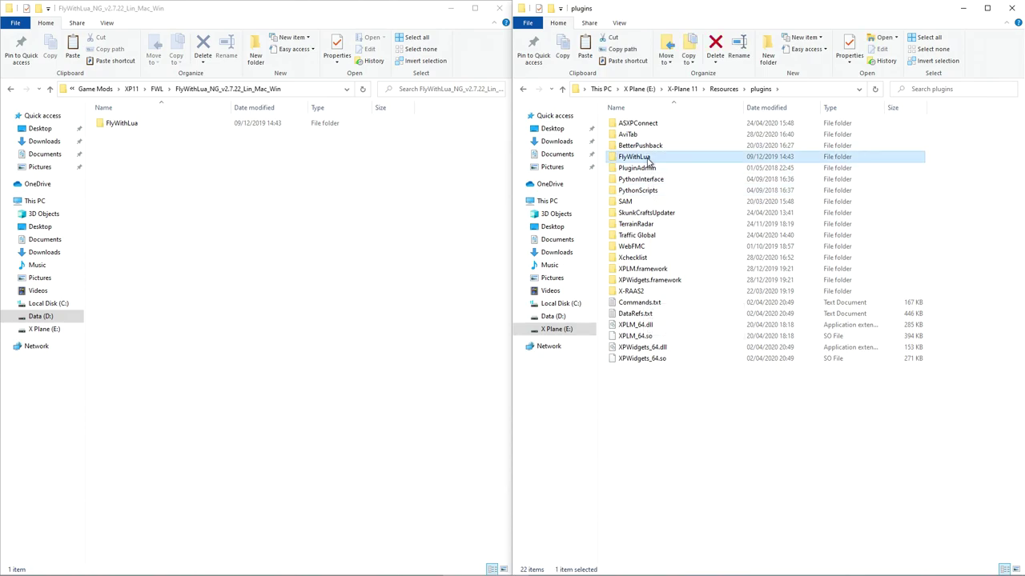
{"action": "left_click", "coordinate": [138, 129]}
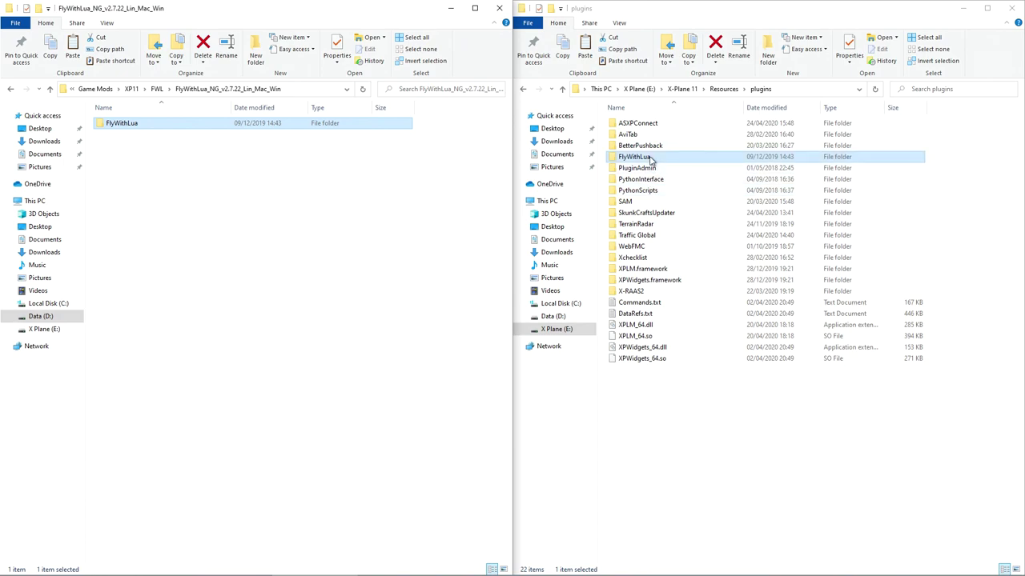
Browse the downloaded FlyWithLua Scripts and Documentation folders, settling on Scripts beside the installed plugin.
{"action": "double_click", "coordinate": [127, 126]}
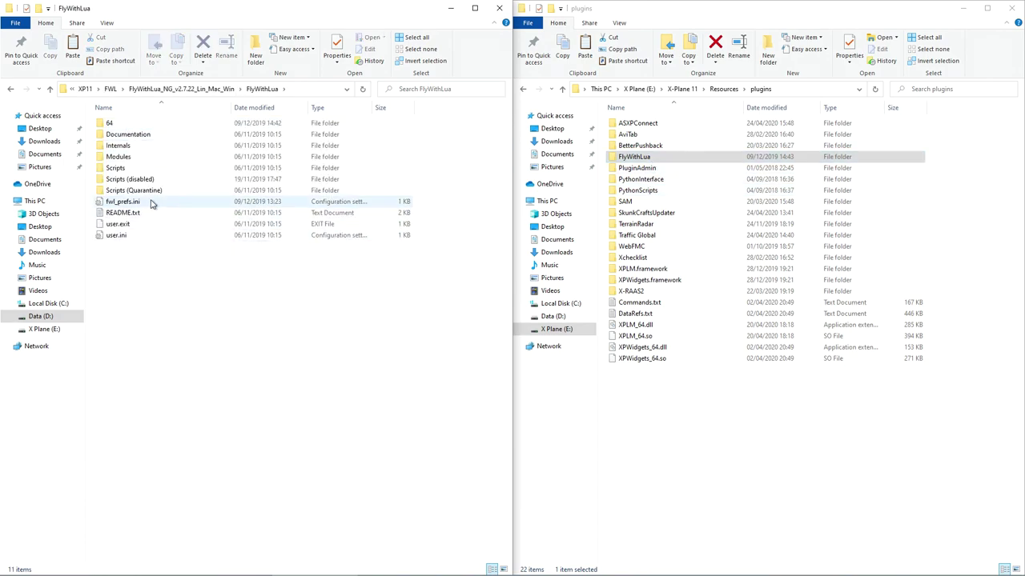
{"action": "double_click", "coordinate": [141, 170]}
{"action": "left_click", "coordinate": [113, 125]}
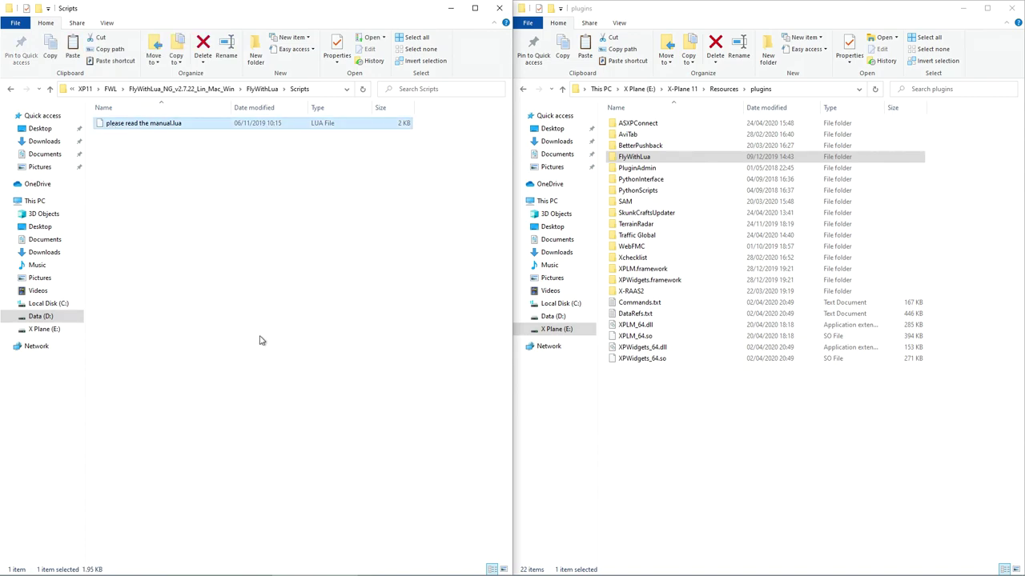
{"action": "key", "text": "BackSpace"}
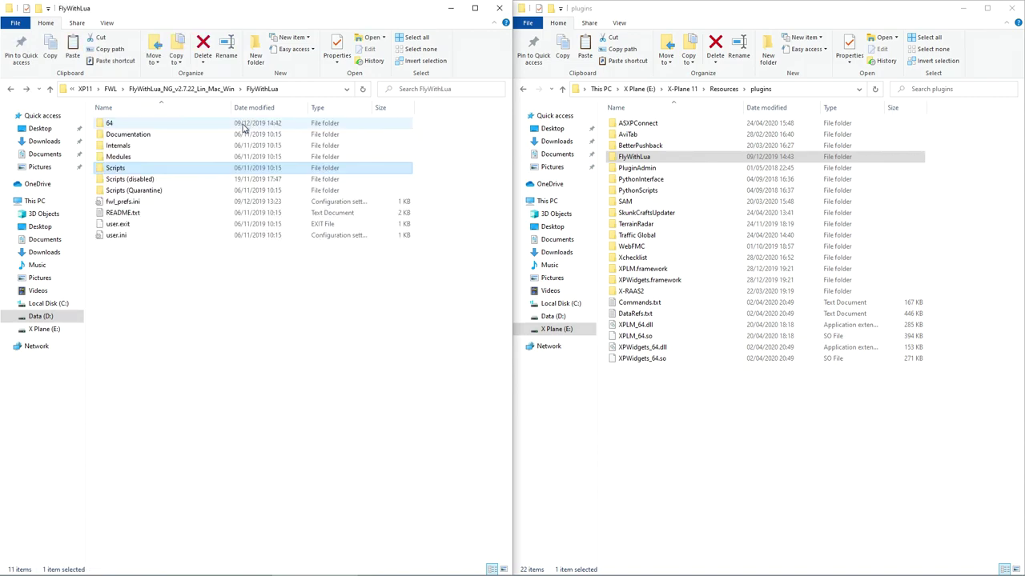
{"action": "double_click", "coordinate": [122, 134]}
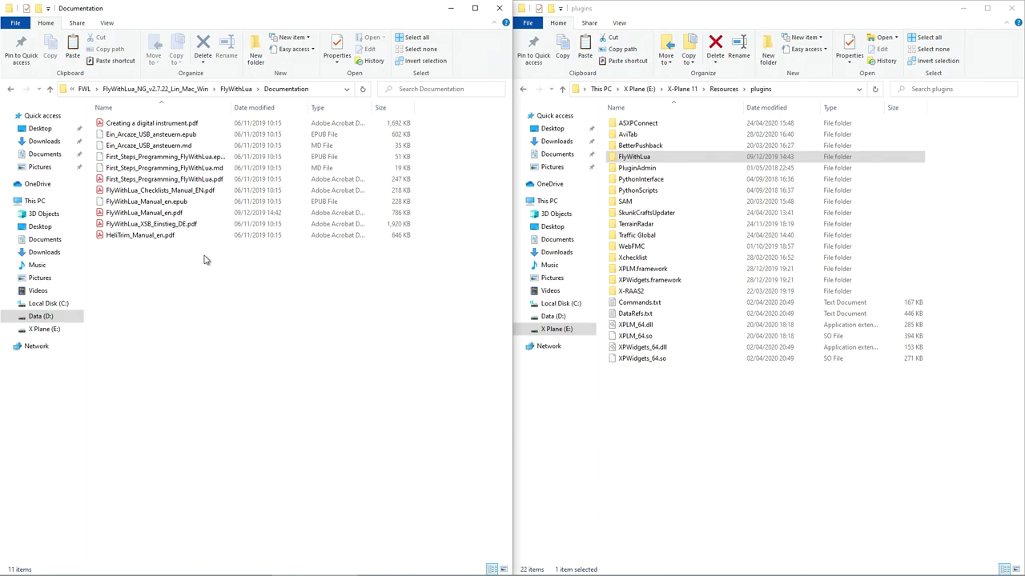
{"action": "left_click", "coordinate": [236, 88]}
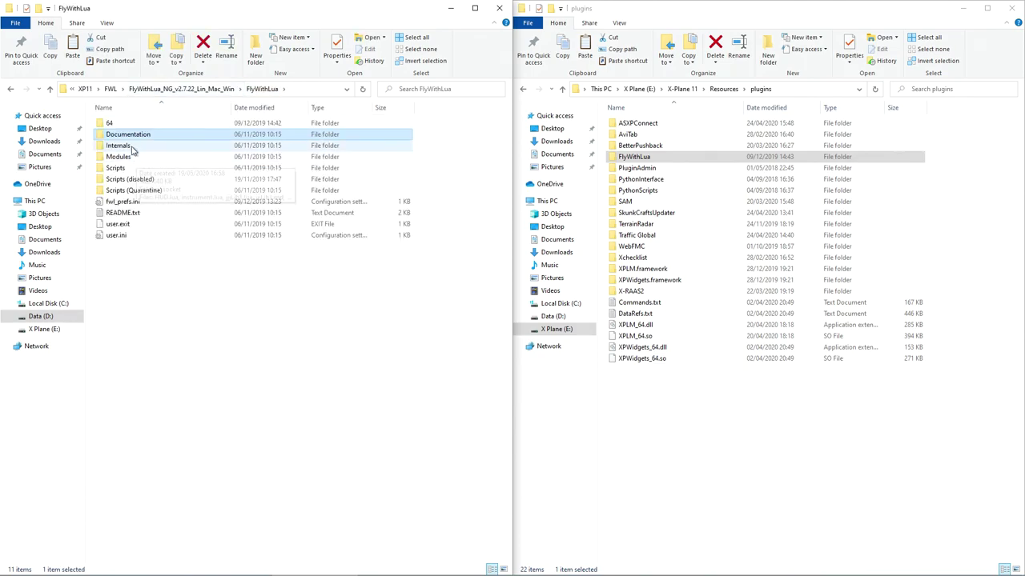
{"action": "double_click", "coordinate": [127, 167]}
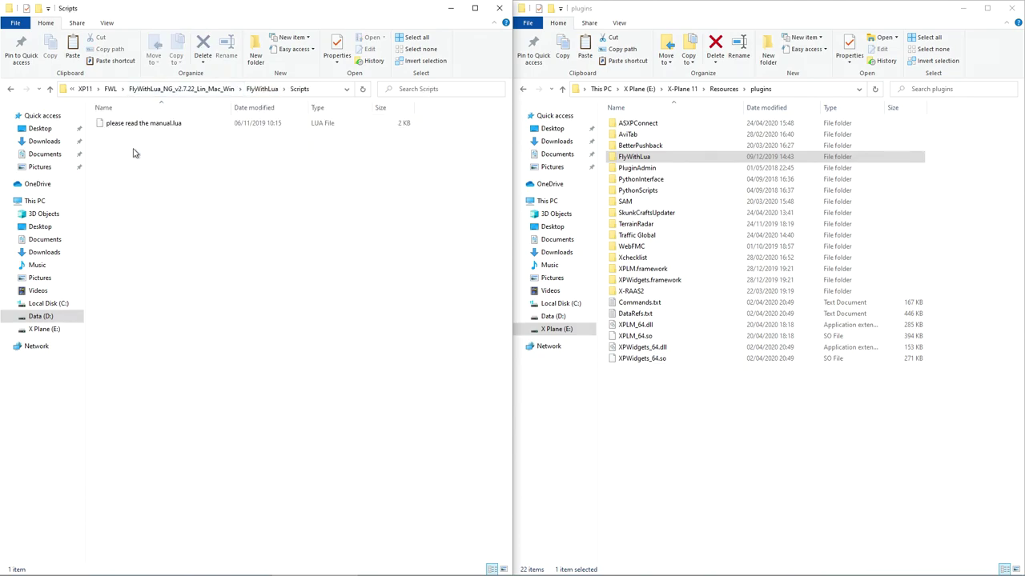
{"action": "left_click", "coordinate": [136, 128]}
Open the installed FlyWithLua\Scripts folder and move the left window up to the downloaded FlyWithLua folder.
{"action": "double_click", "coordinate": [640, 157]}
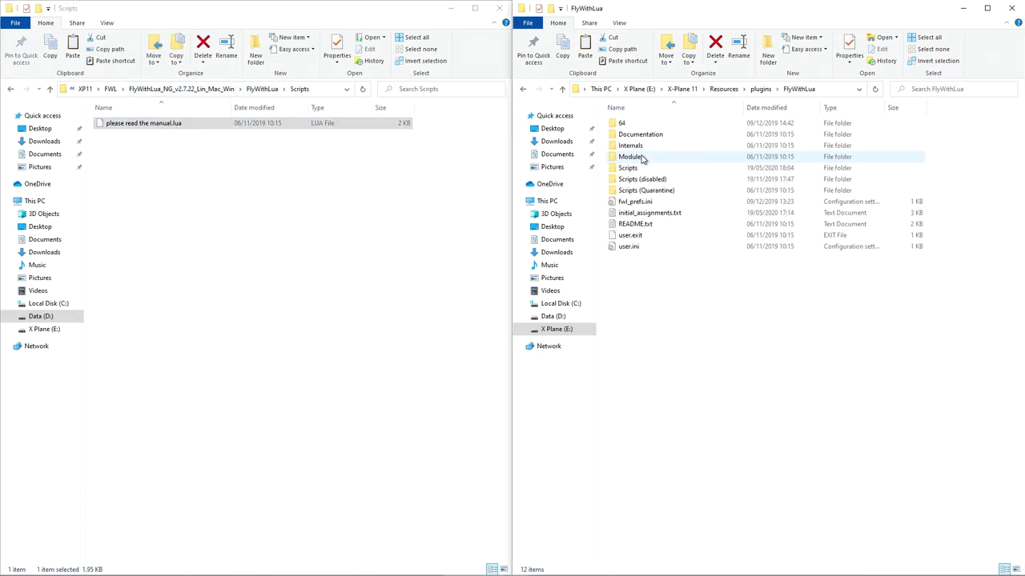
{"action": "double_click", "coordinate": [636, 168]}
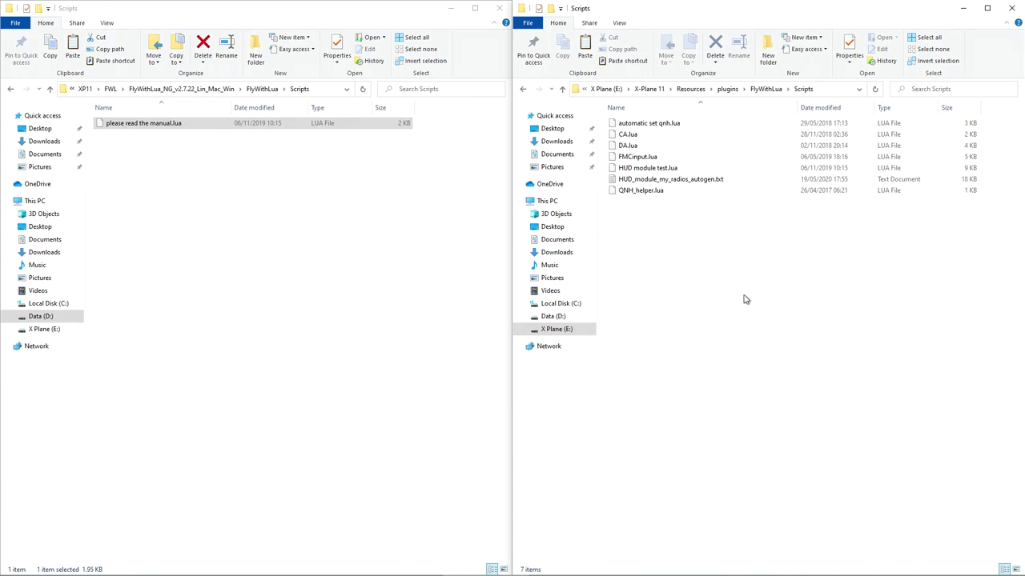
{"action": "left_click", "coordinate": [253, 91]}
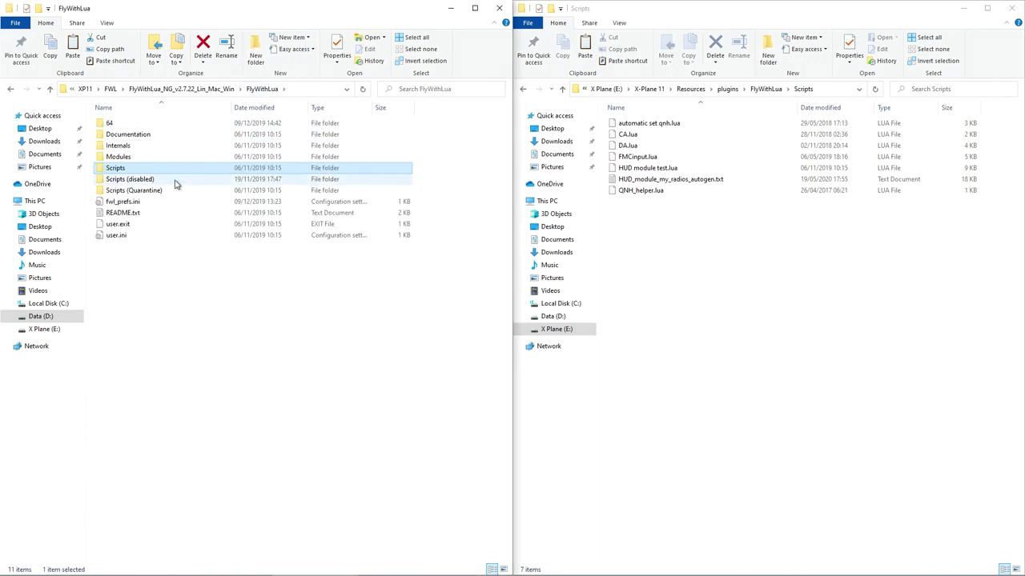
Open the download's Scripts (disabled) folder, scroll its list, and select automatic set qnh.lua.
{"action": "double_click", "coordinate": [149, 180]}
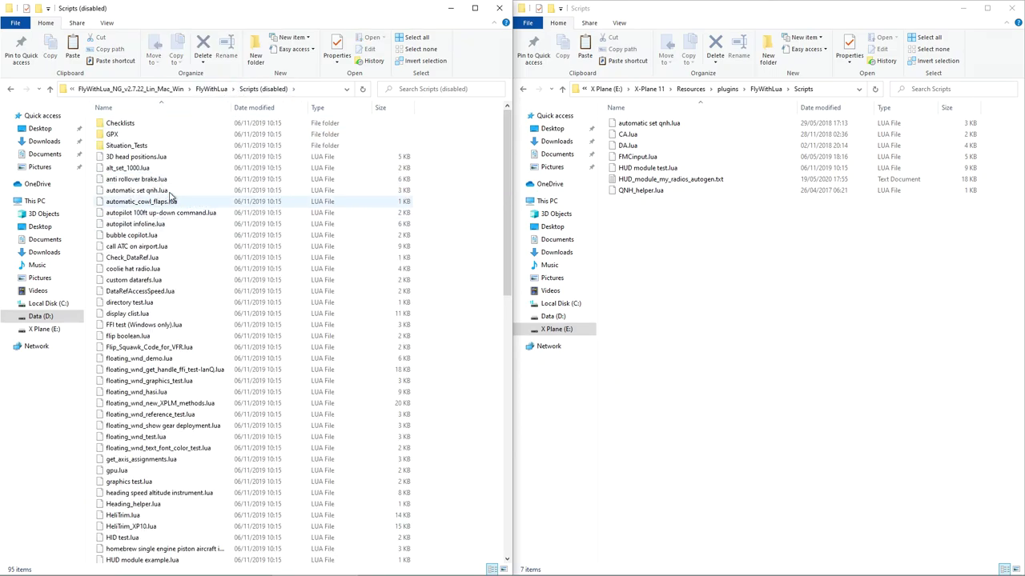
{"action": "scroll", "coordinate": [164, 207], "scroll_direction": "down", "scroll_amount": 5}
{"action": "scroll", "coordinate": [168, 212], "scroll_direction": "down", "scroll_amount": 11}
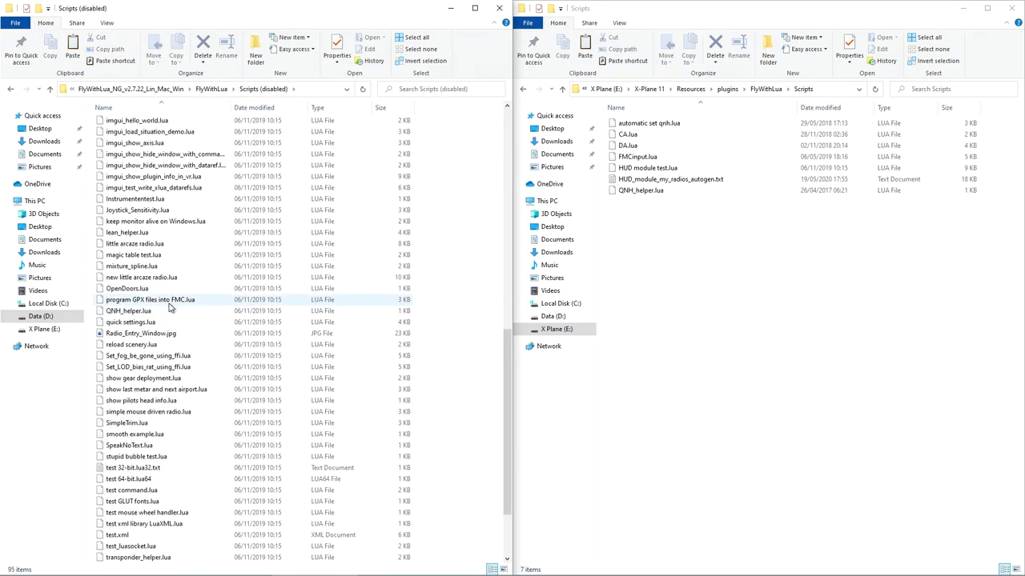
{"action": "scroll", "coordinate": [169, 305], "scroll_direction": "up", "scroll_amount": 9}
{"action": "scroll", "coordinate": [170, 305], "scroll_direction": "up", "scroll_amount": 7}
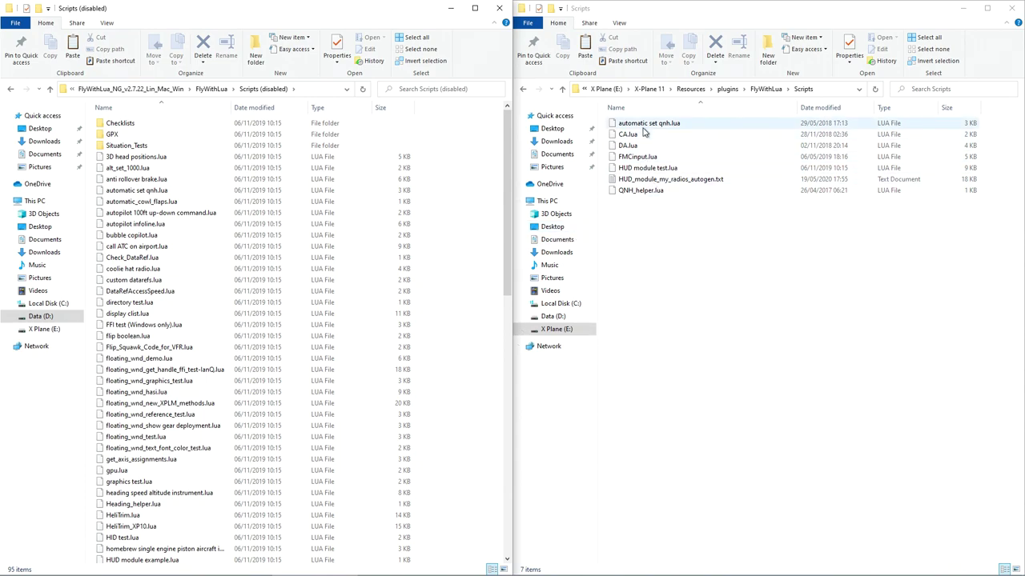
{"action": "left_click", "coordinate": [149, 192]}
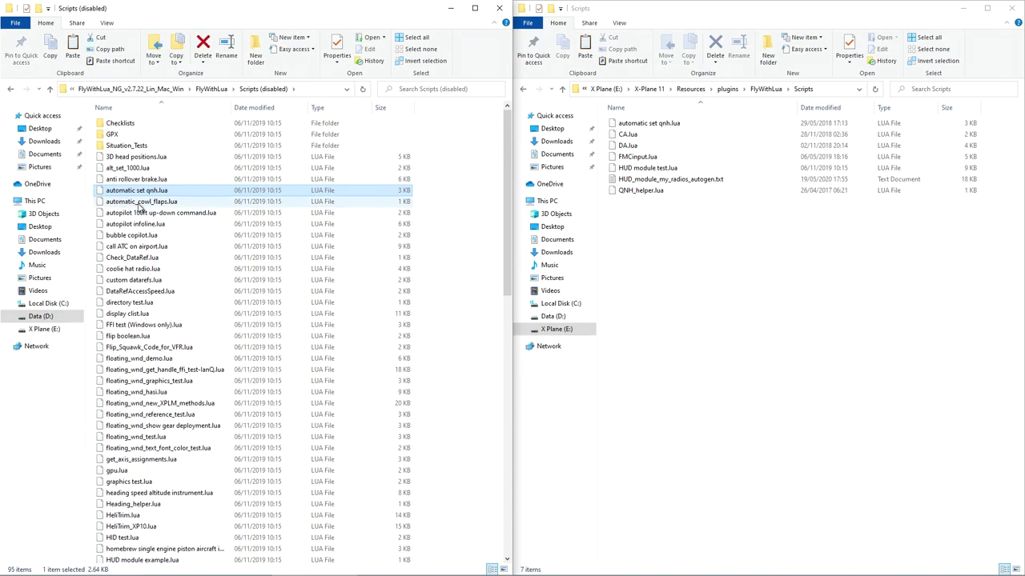
Compare installed scripts CA.lua through QNH_helper.lua against QNH_helper.lua among the disabled scripts.
{"action": "left_click", "coordinate": [671, 137]}
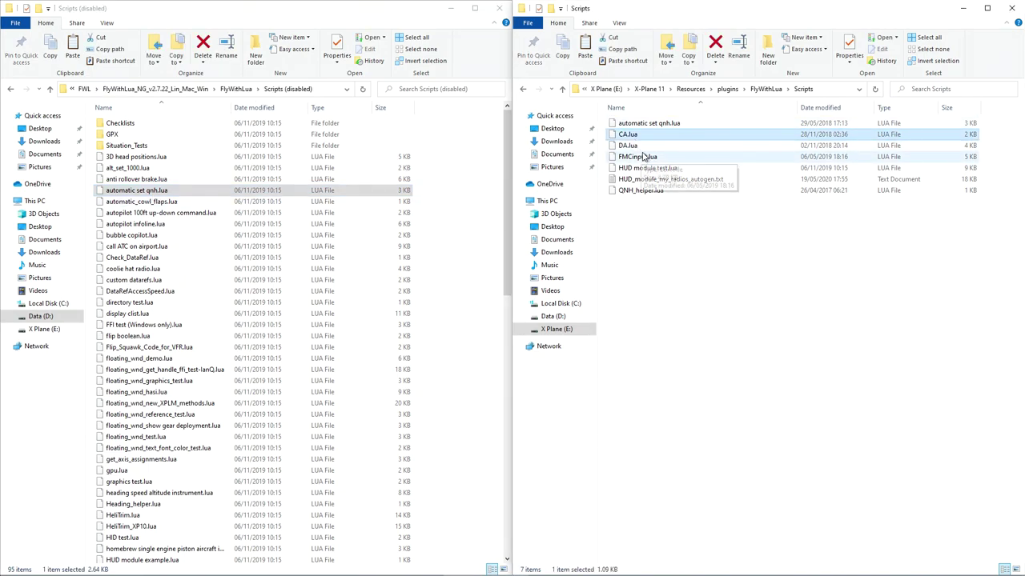
{"action": "left_click", "coordinate": [642, 147]}
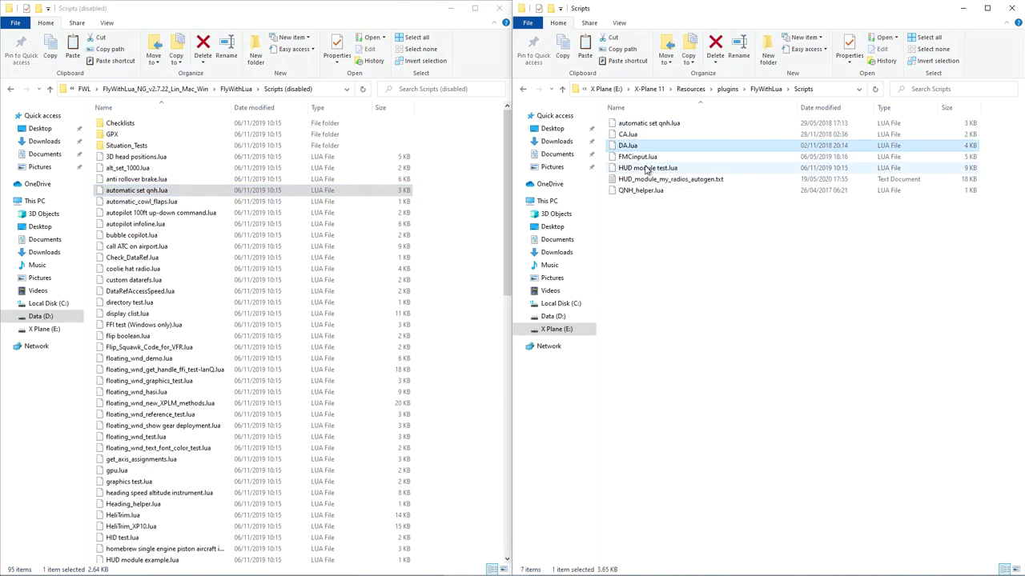
{"action": "left_click", "coordinate": [652, 161]}
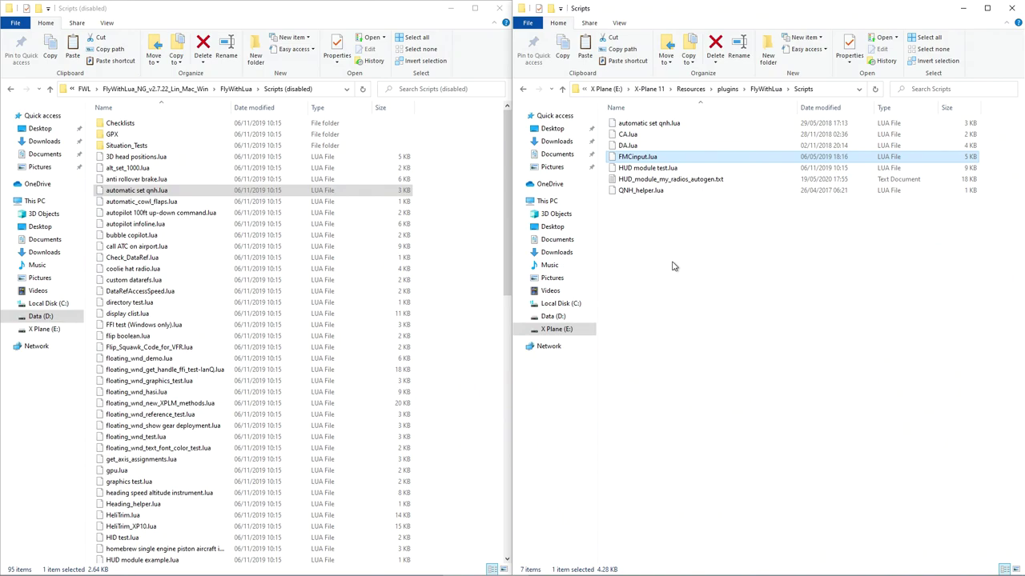
{"action": "left_click", "coordinate": [659, 168]}
{"action": "scroll", "coordinate": [261, 405], "scroll_direction": "down", "scroll_amount": 8}
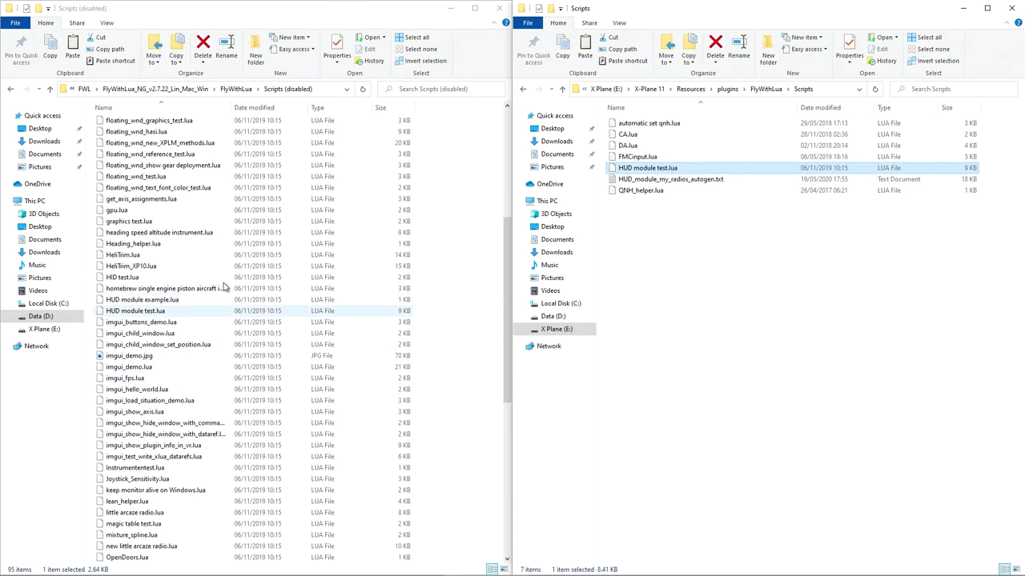
{"action": "left_click", "coordinate": [669, 193]}
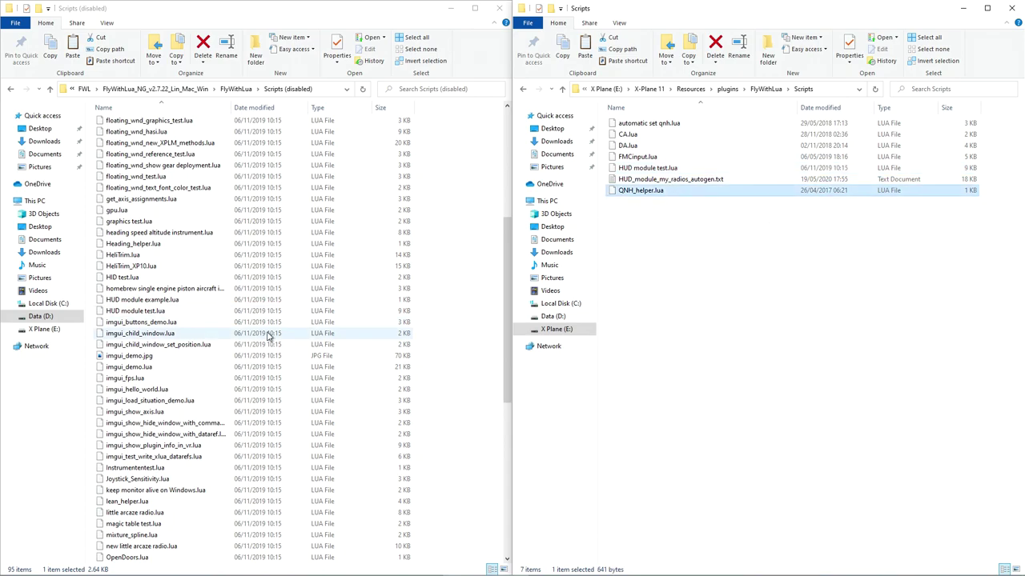
{"action": "scroll", "coordinate": [272, 336], "scroll_direction": "up", "scroll_amount": 5}
{"action": "scroll", "coordinate": [281, 337], "scroll_direction": "down", "scroll_amount": 9}
{"action": "scroll", "coordinate": [282, 338], "scroll_direction": "down", "scroll_amount": 2}
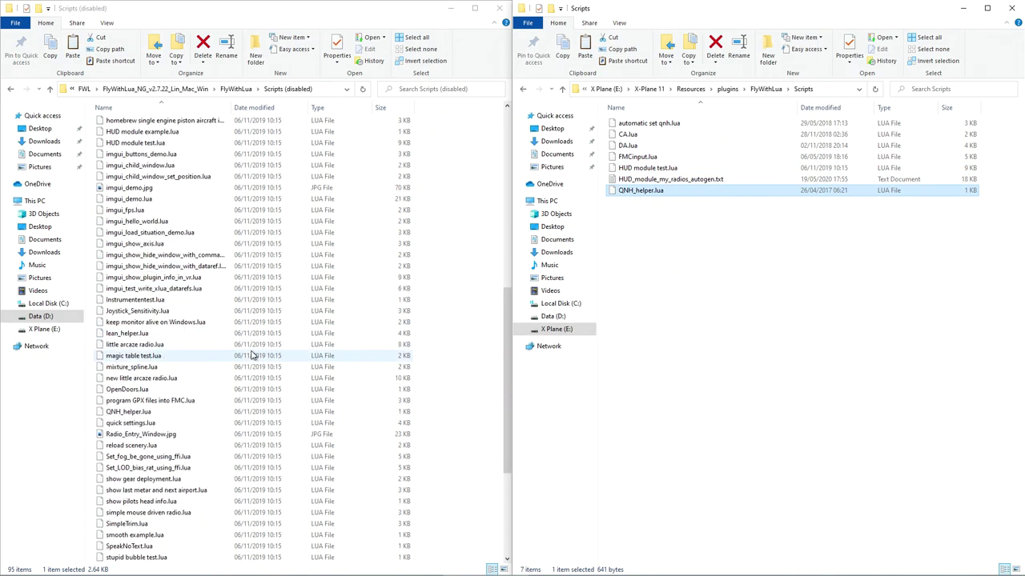
{"action": "left_click", "coordinate": [192, 378]}
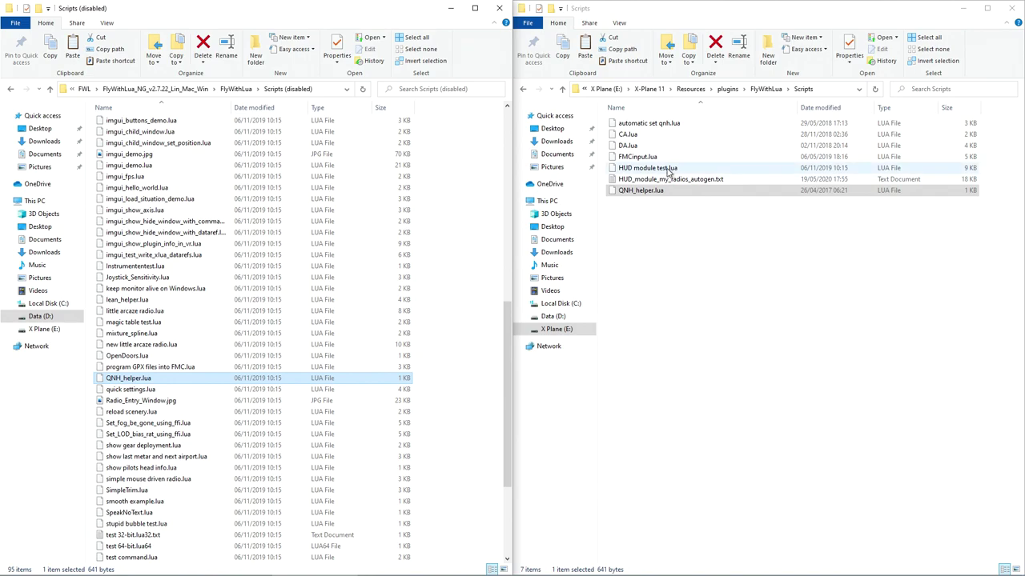